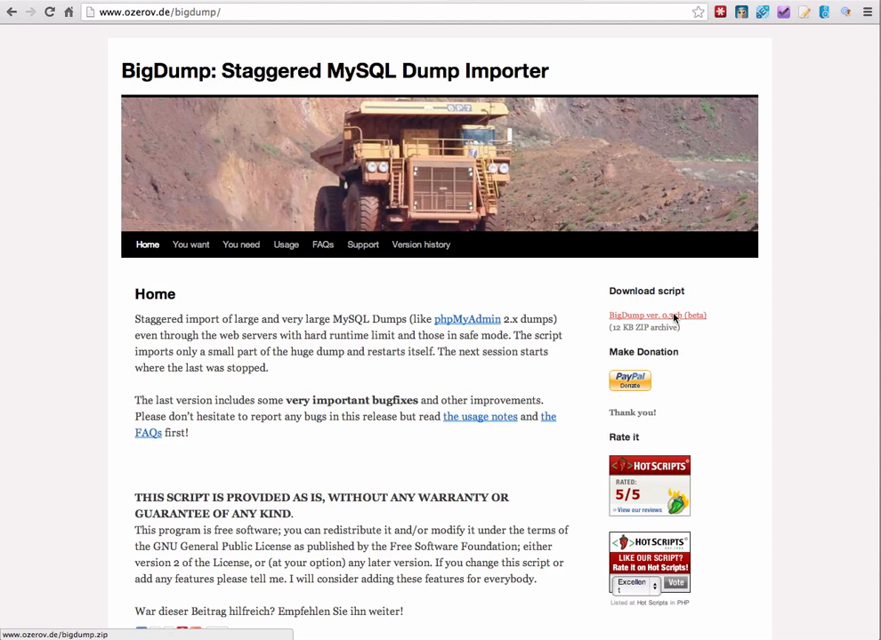
Download the BigDump ver. 0.35b (beta) script archive from the BigDump home page
click(629, 317)
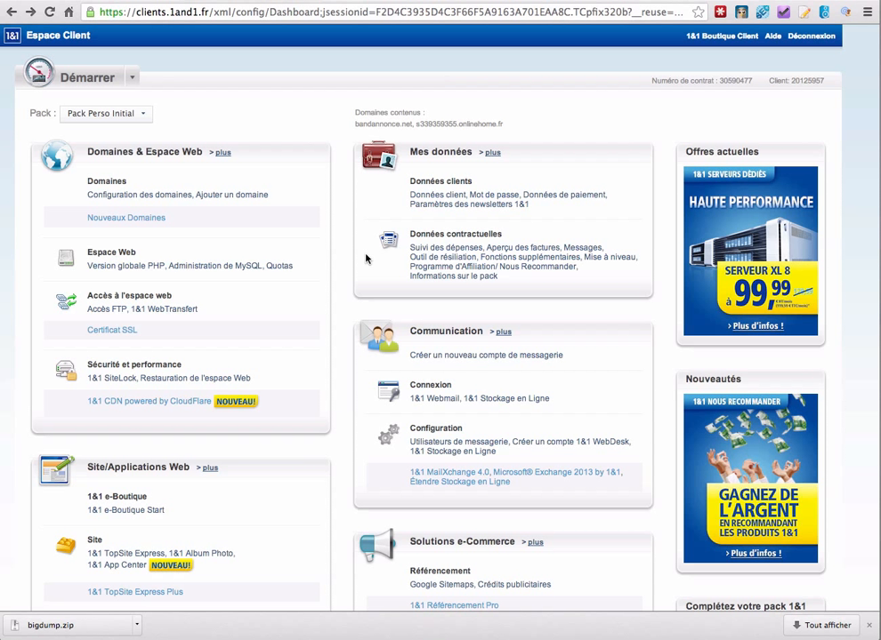
From the 1&1 client area, go to MySQL administration and display the WordPress database's table list in phpMyAdmin
click(221, 265)
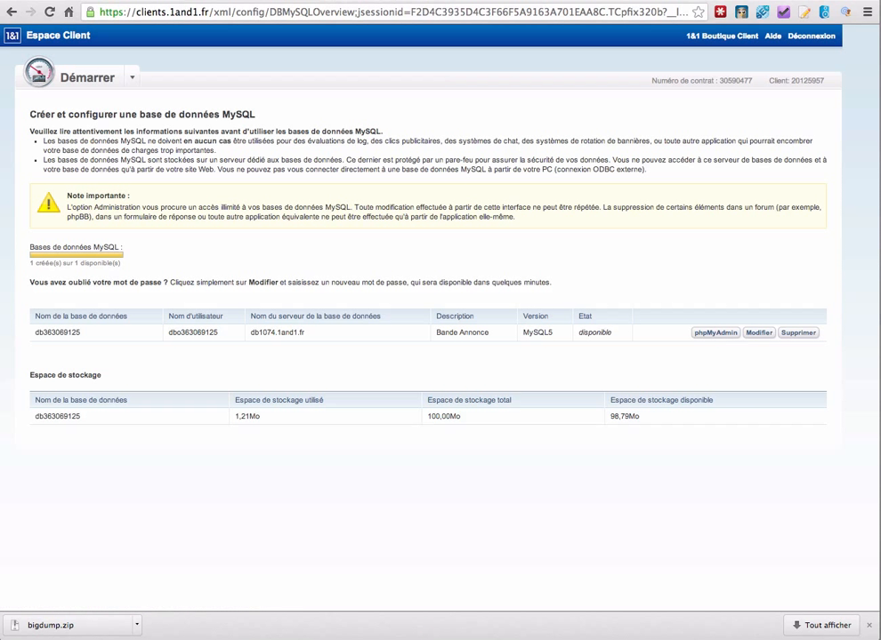
key(ctrl+Tab)
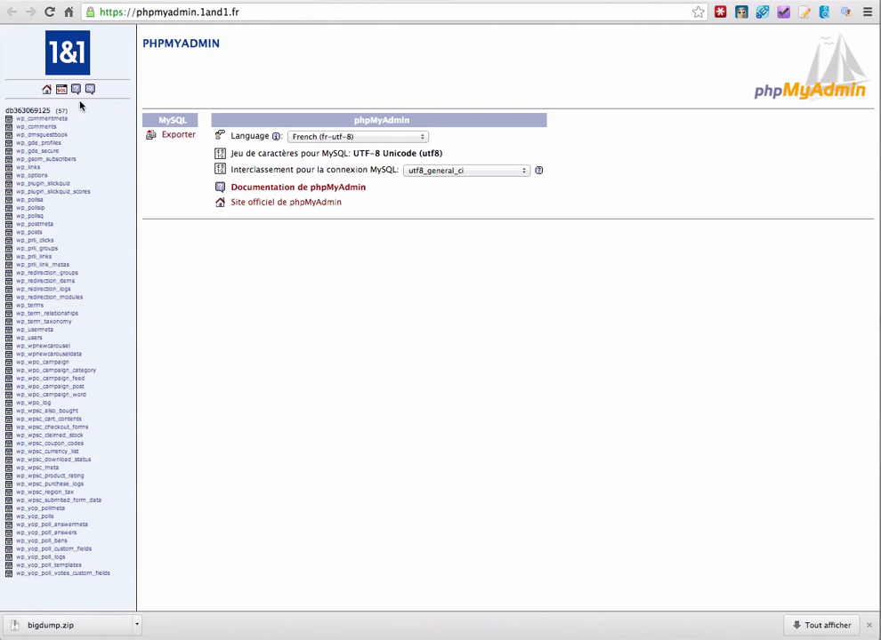
click(38, 111)
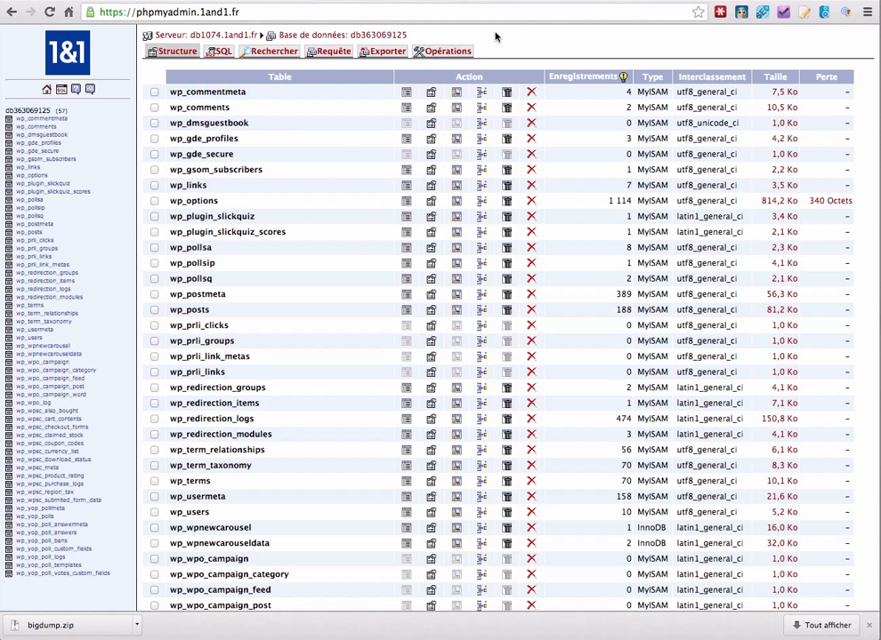
View the bandannonce.net home page to check the live site, and return to the database's table list
click(494, 2)
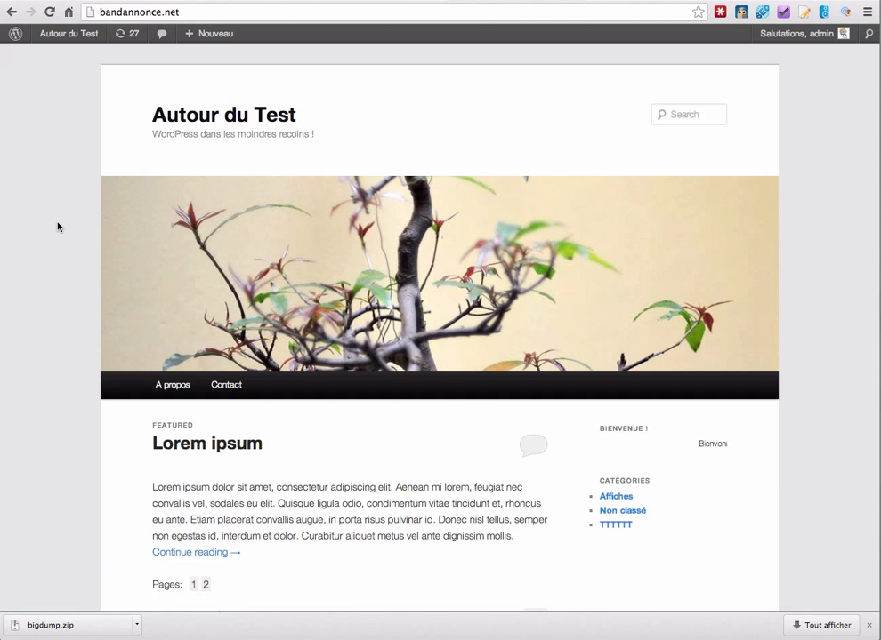
click(378, 1)
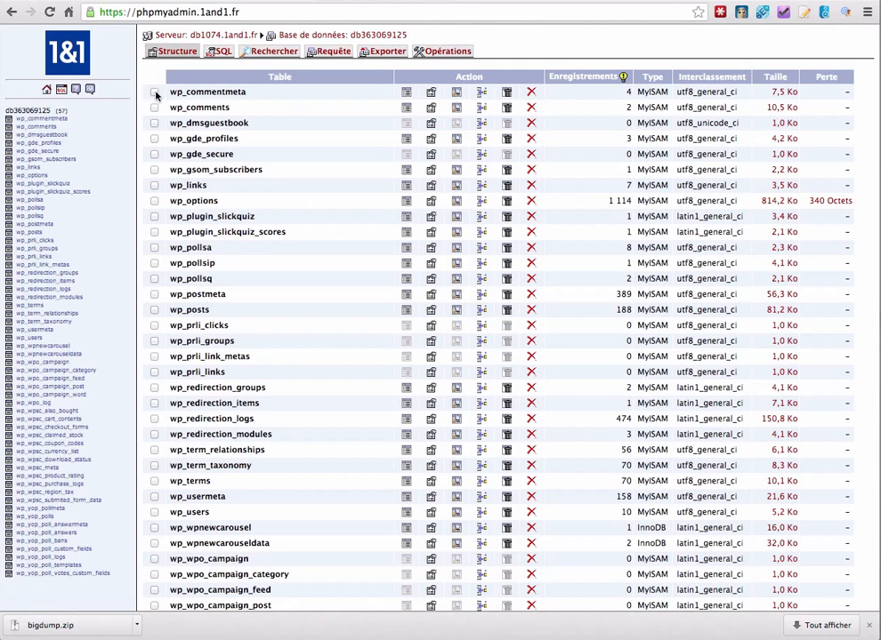
Select all tables in the database and drop them, confirming the deletion
scroll(153, 98, down, 10)
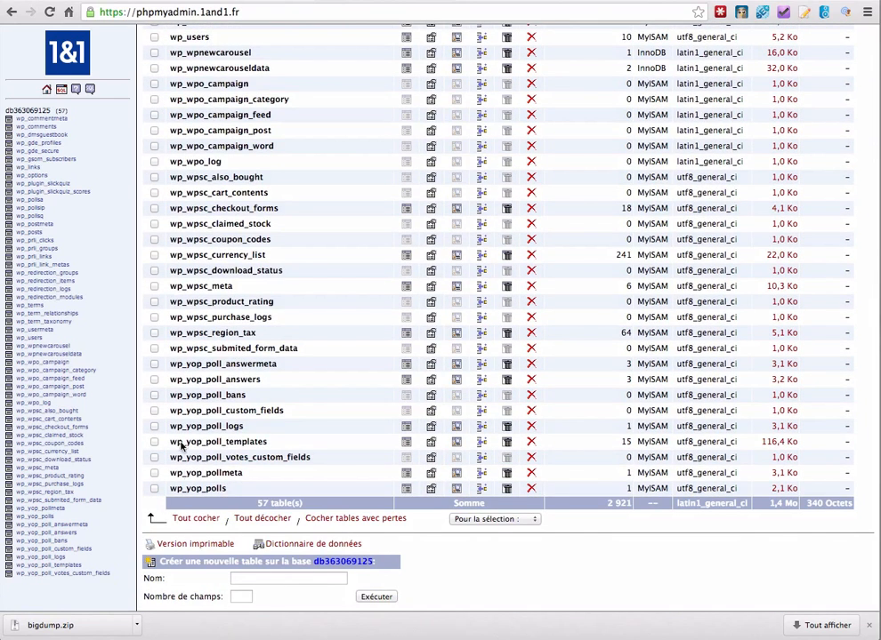
click(182, 518)
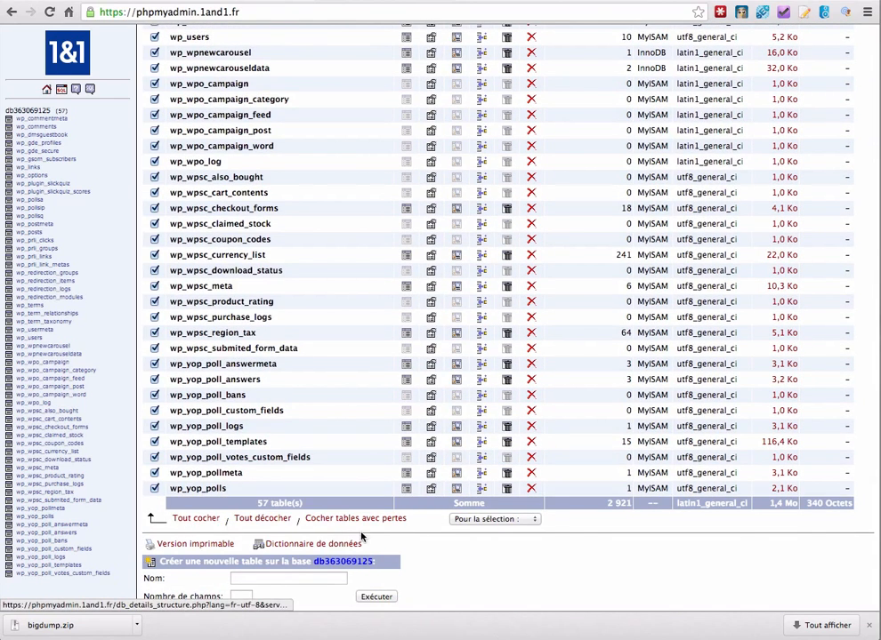
click(485, 520)
click(504, 531)
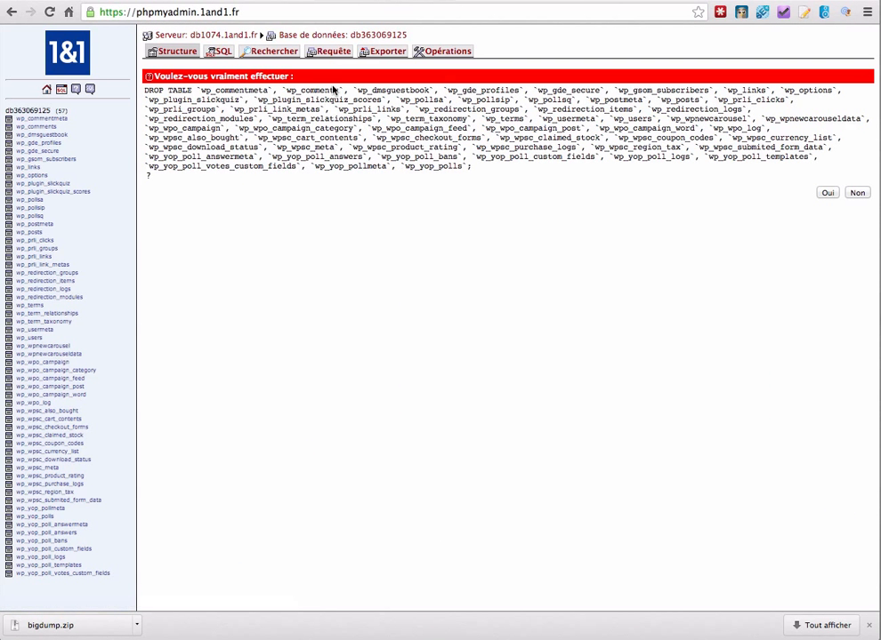
click(829, 192)
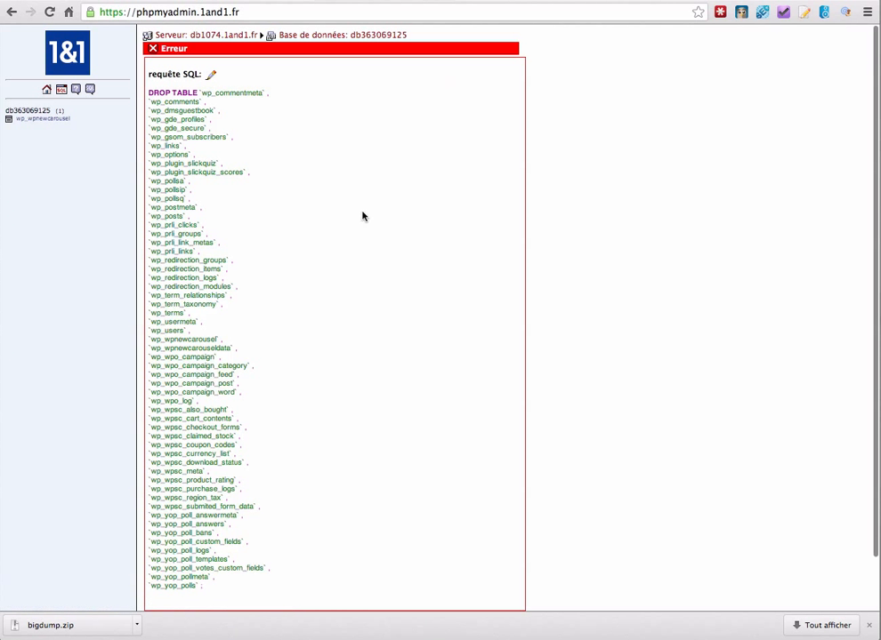
Drop the remaining wp_wpnewcarousel table and redisplay the database structure
click(45, 111)
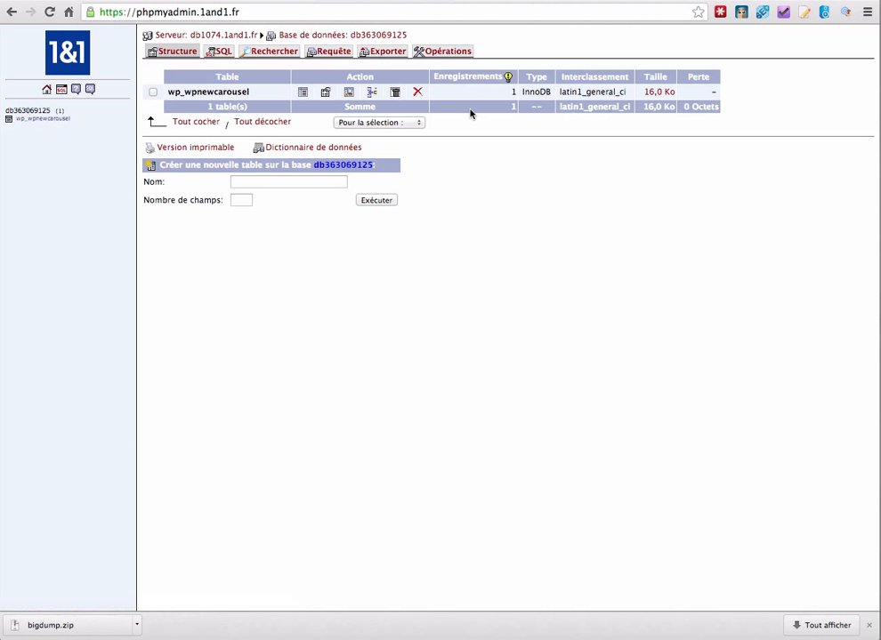
click(199, 124)
click(379, 121)
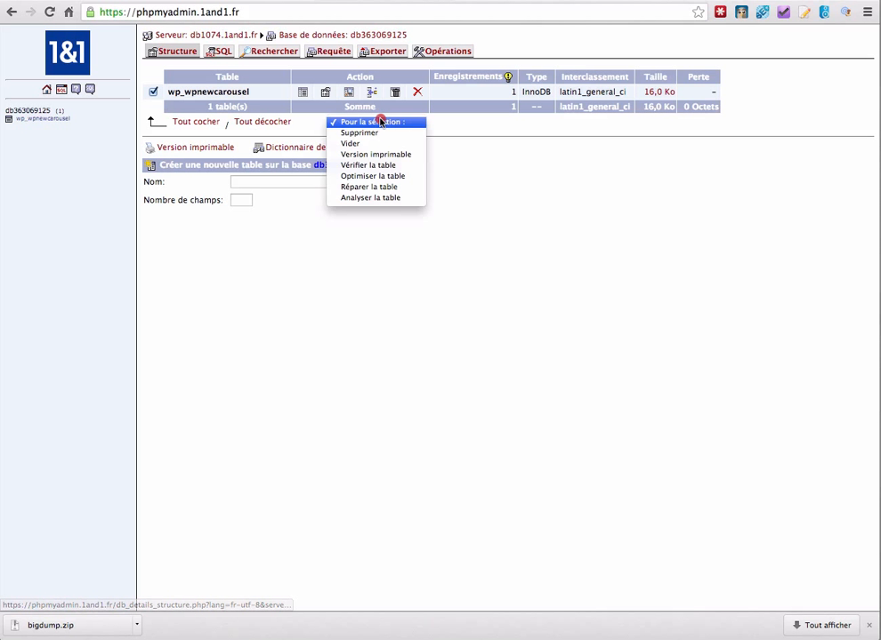
click(381, 132)
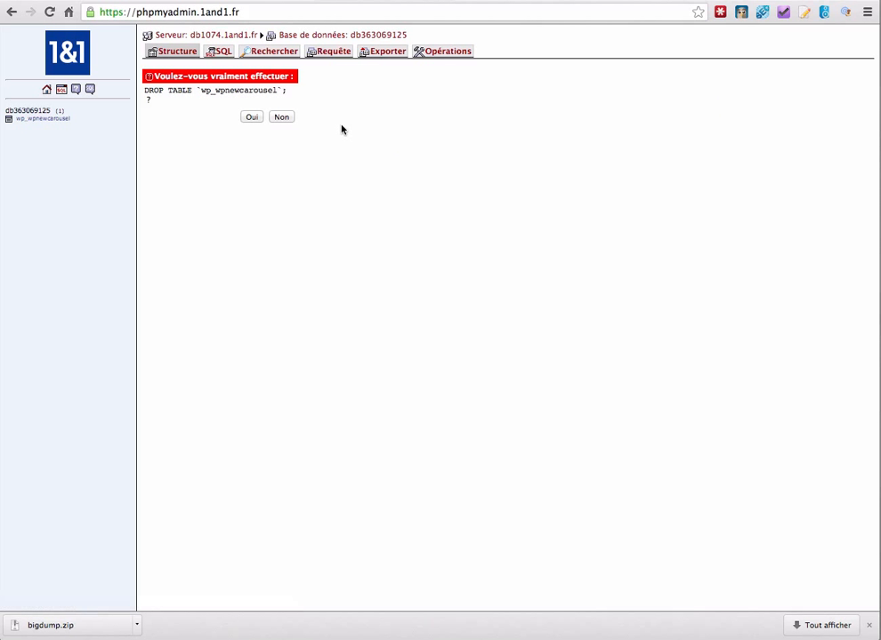
click(252, 116)
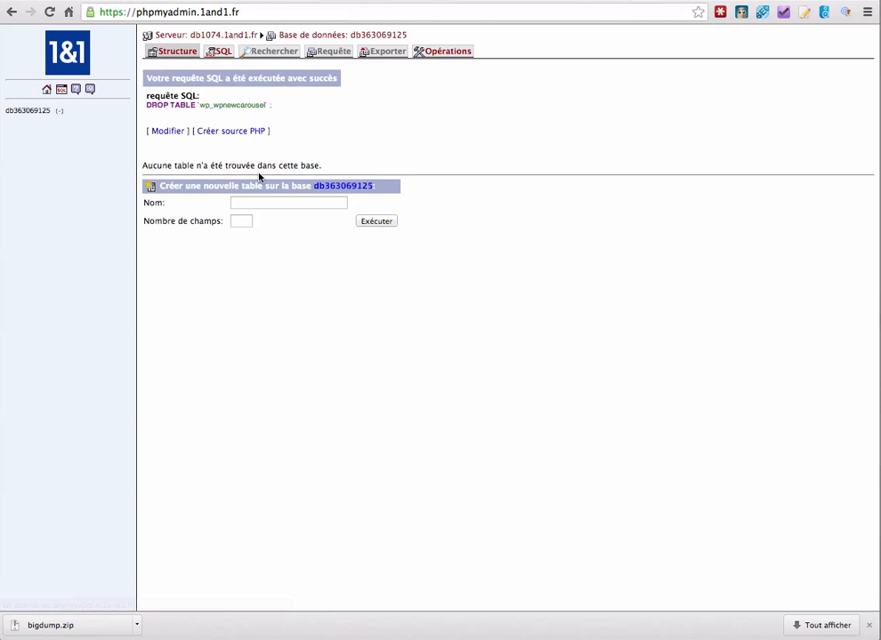
click(32, 110)
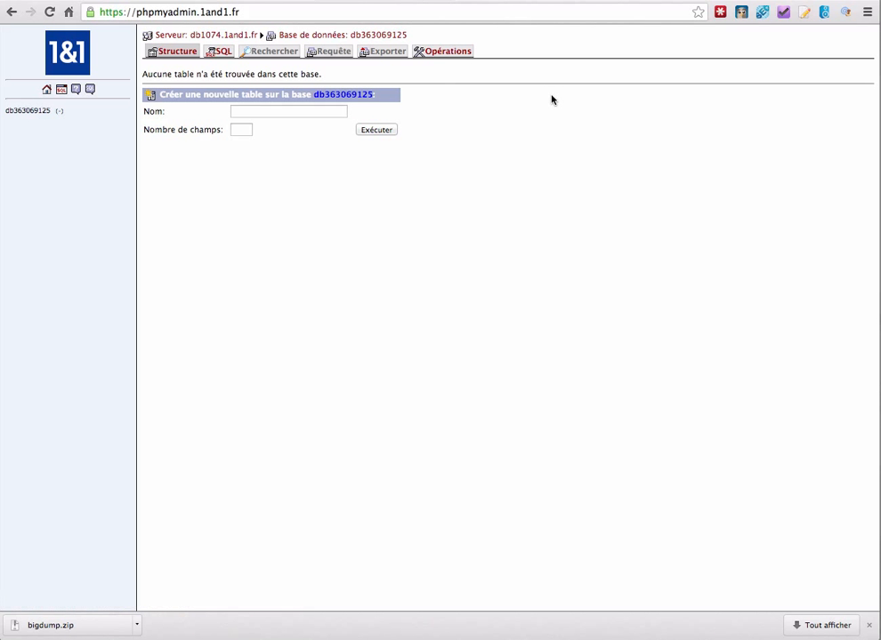
Reload bandannonce.net to check the site after the table deletion, and return to the BigDump page
click(321, 0)
click(50, 11)
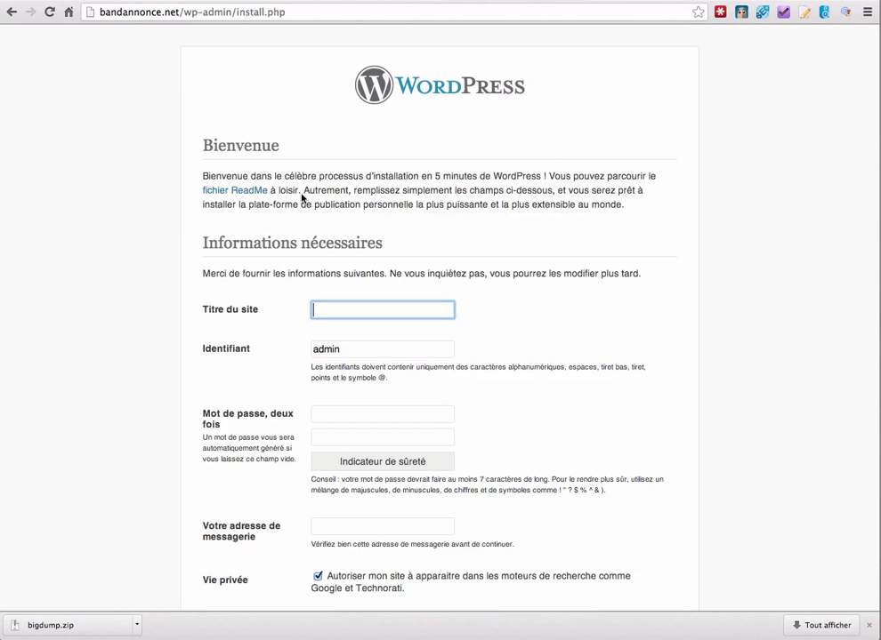
click(377, 2)
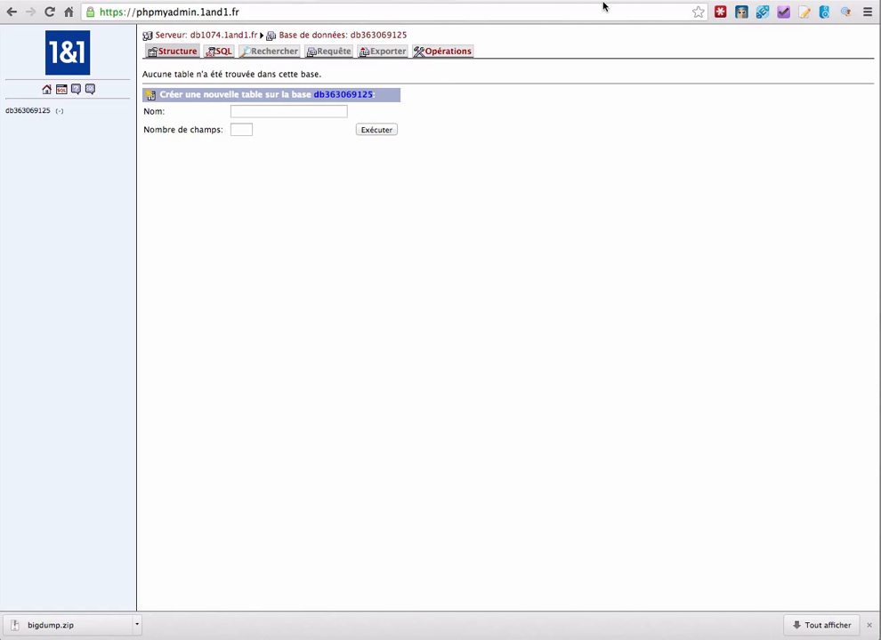
click(631, 2)
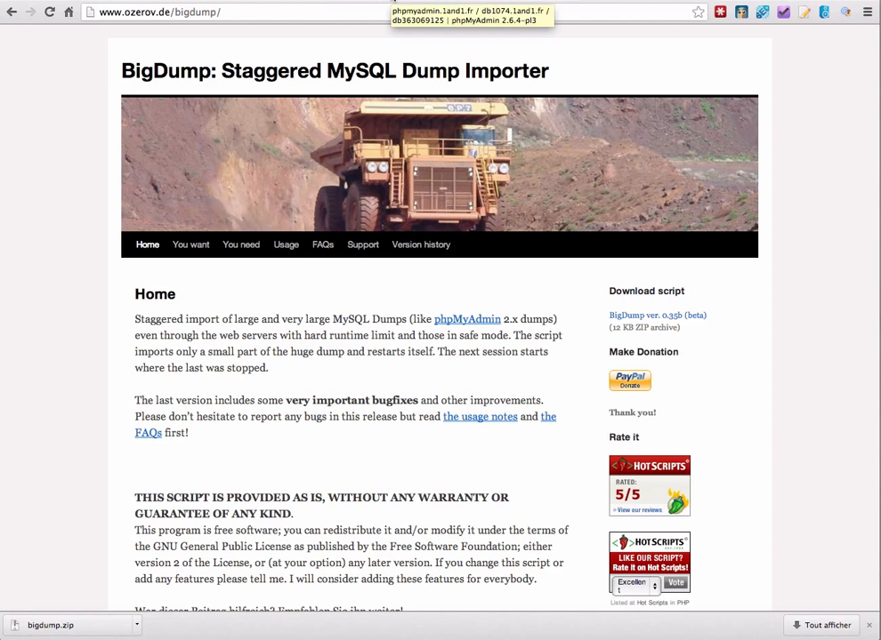
In the Finder's Bureau folder, extract db363069125_wp_20131014_430.sql.gz and bigdump.zip
click(307, 639)
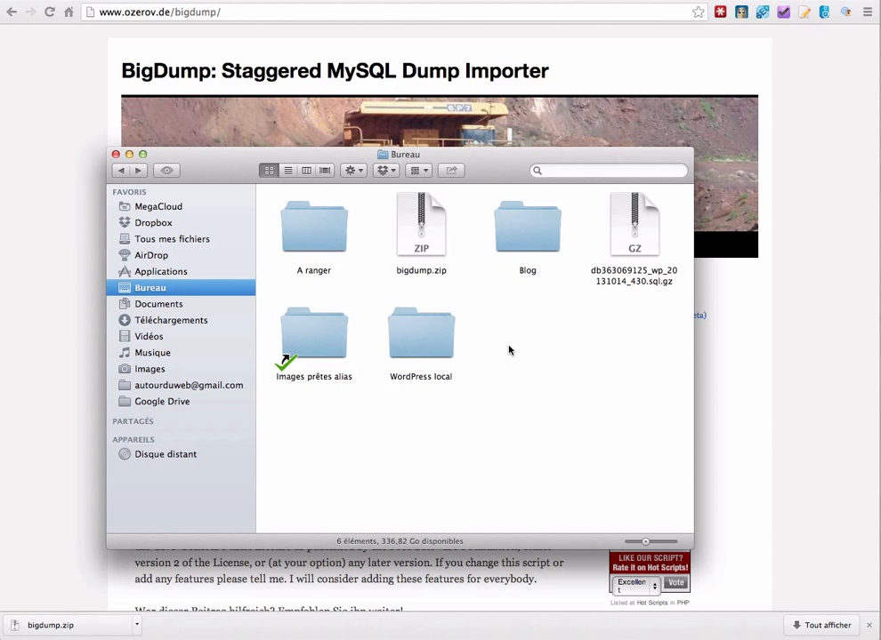
click(640, 263)
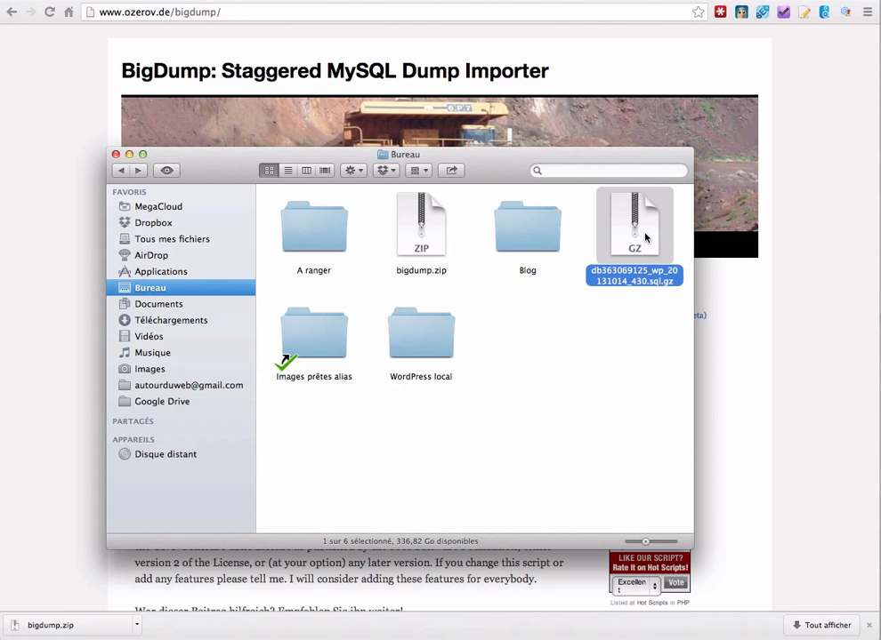
double_click(623, 249)
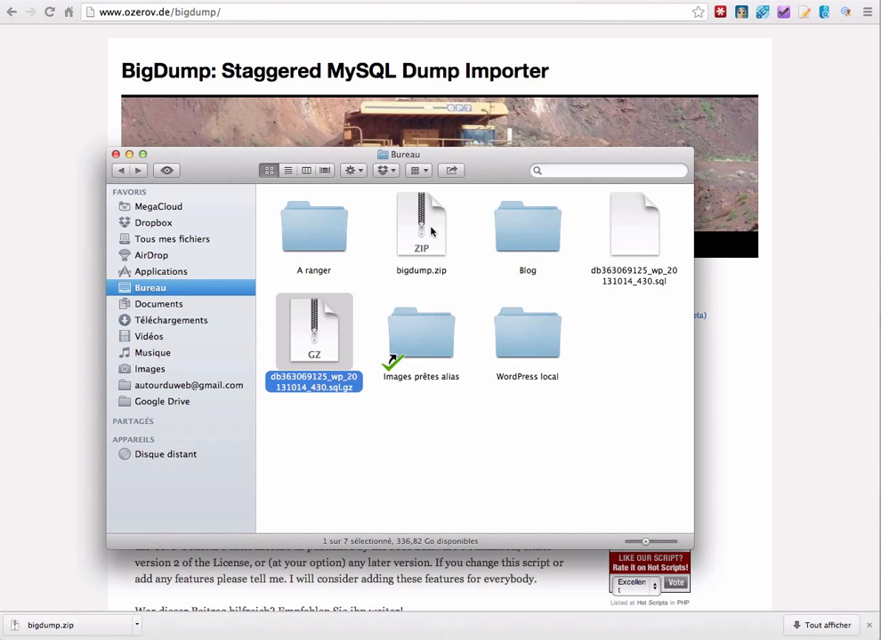
click(423, 270)
double_click(420, 238)
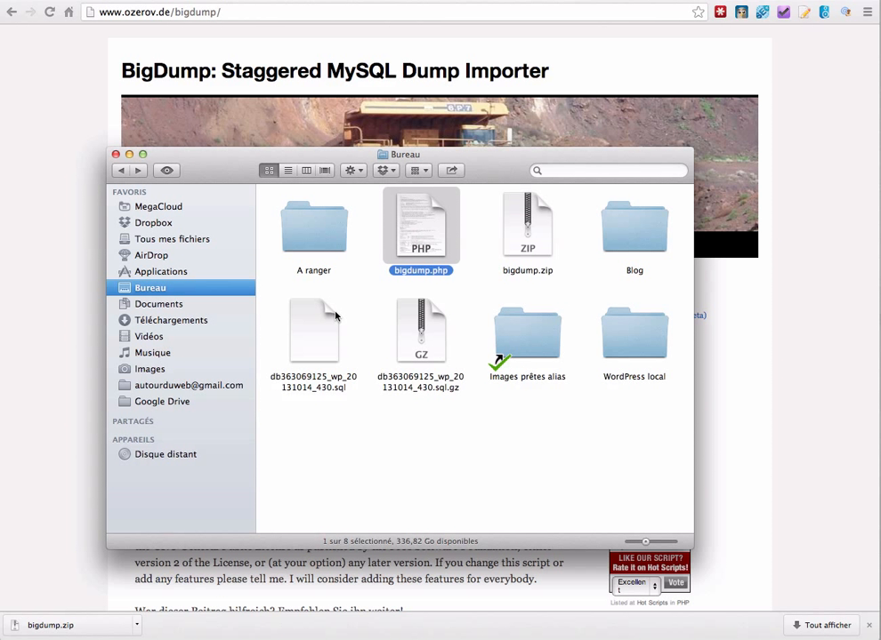
Create a new folder named bigdump in the Bureau folder
click(307, 334)
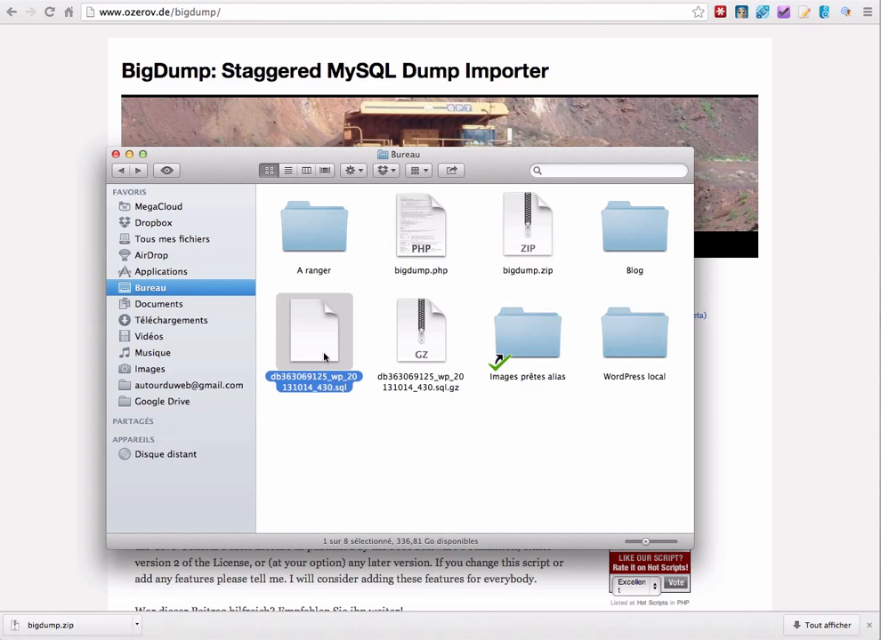
click(360, 428)
right_click(361, 416)
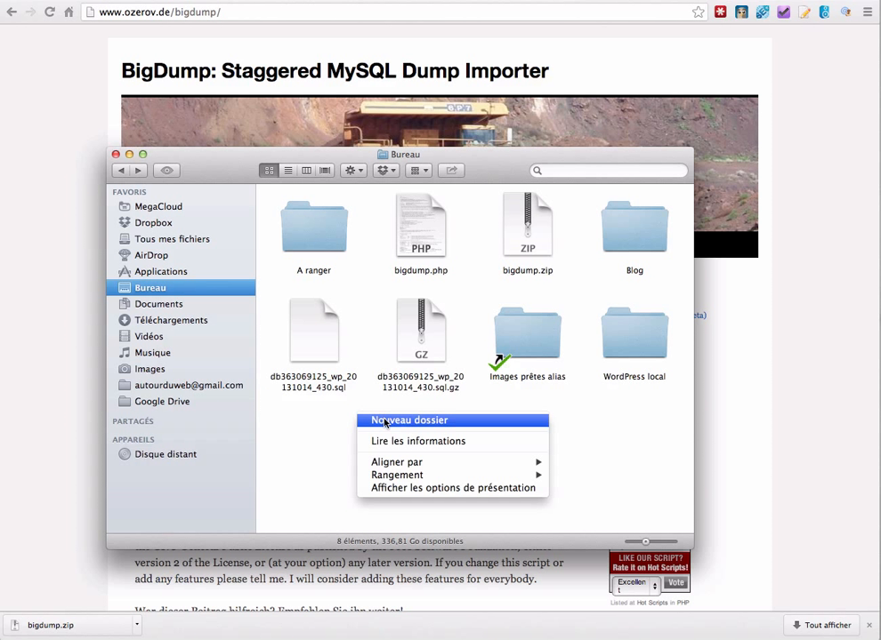
click(383, 420)
text(bi)
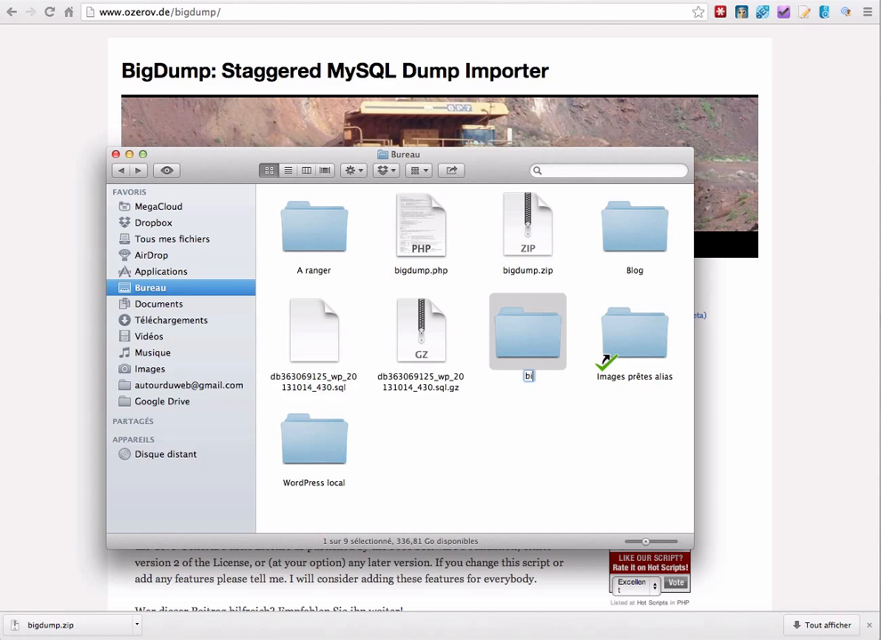
text(gdump)
key(Return)
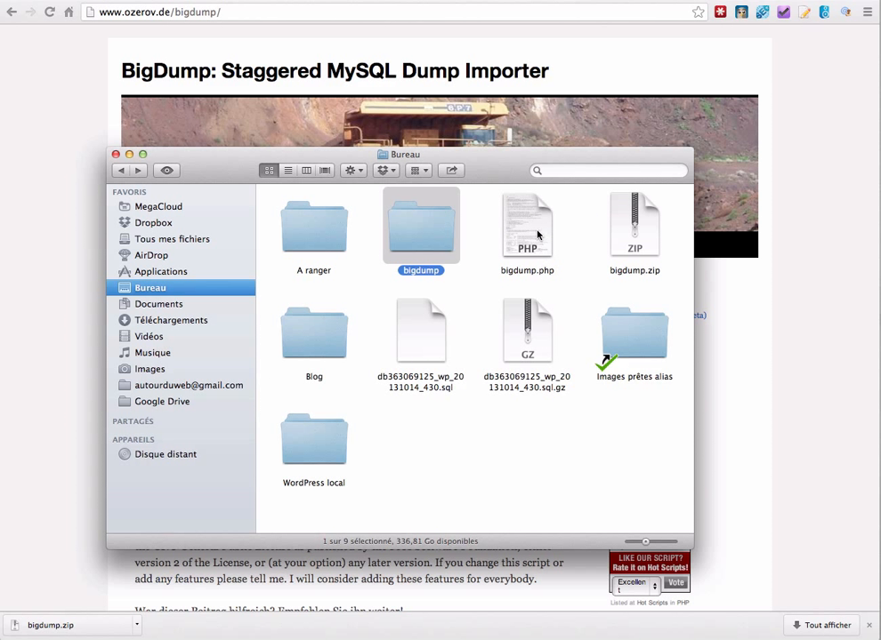
Move bigdump.php and db363069125_wp_20131014_430.sql together into the bigdump folder
click(524, 257)
super+click(421, 334)
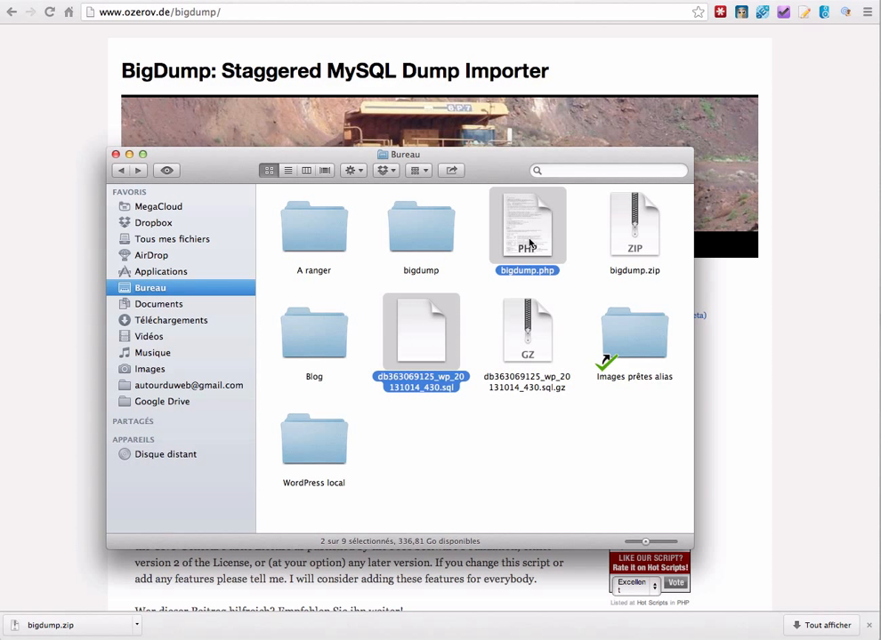
drag(525, 237, 445, 233)
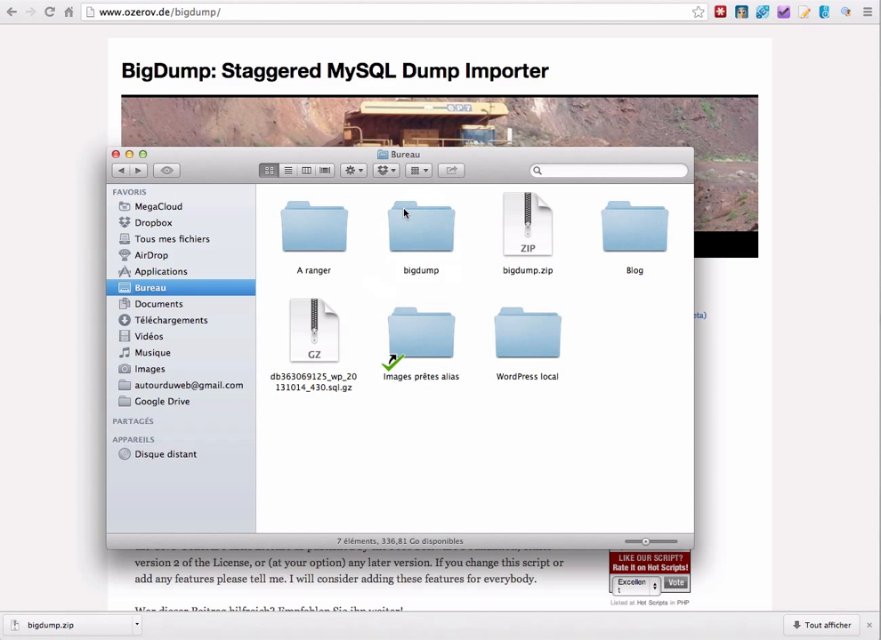
Open bigdump.php from the bigdump folder in a text editor
double_click(405, 215)
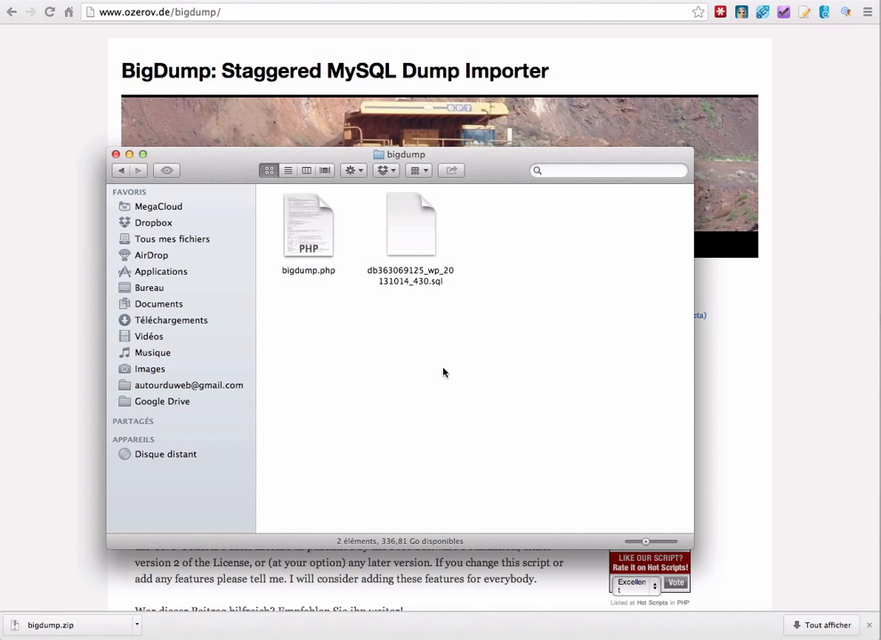
click(307, 233)
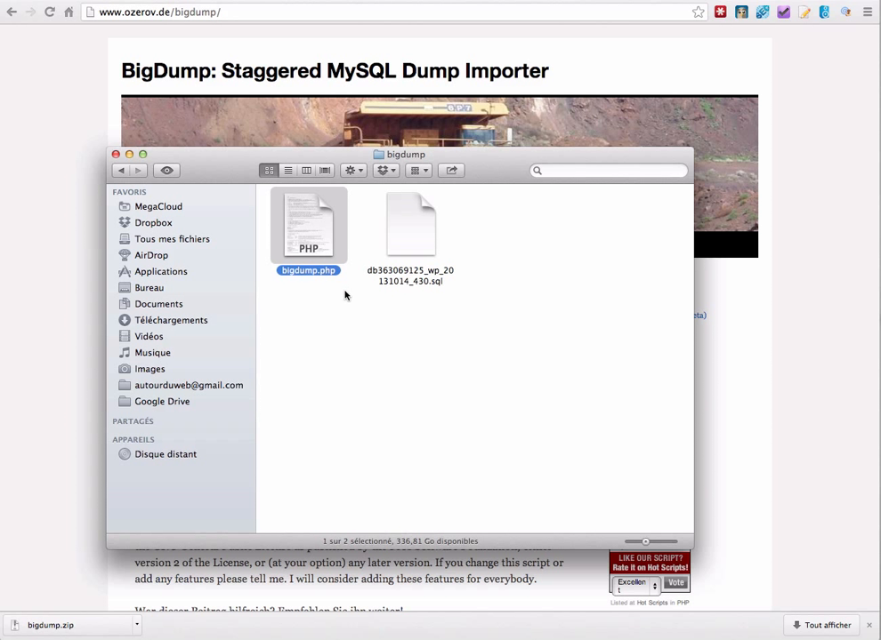
right_click(312, 218)
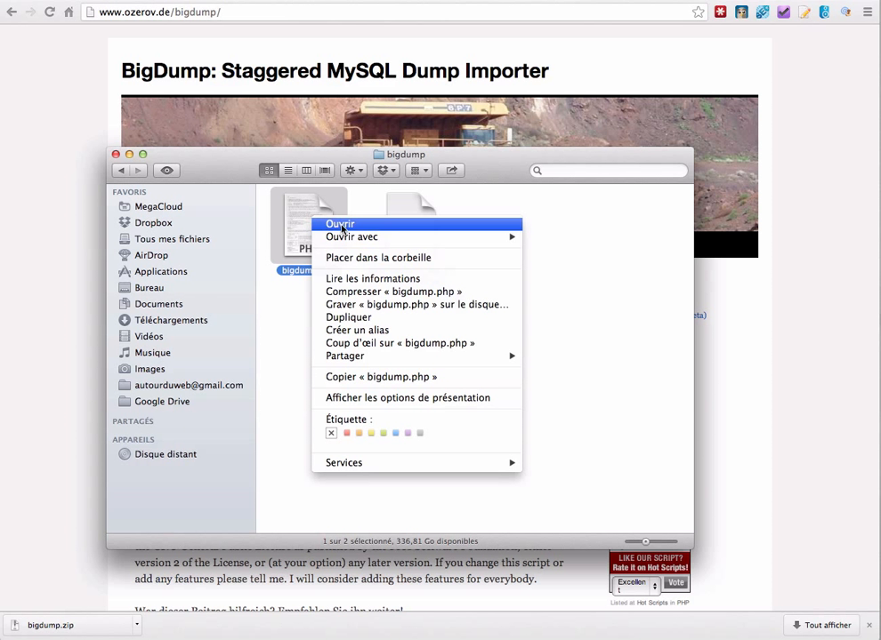
mouse_move(444, 239)
click(560, 237)
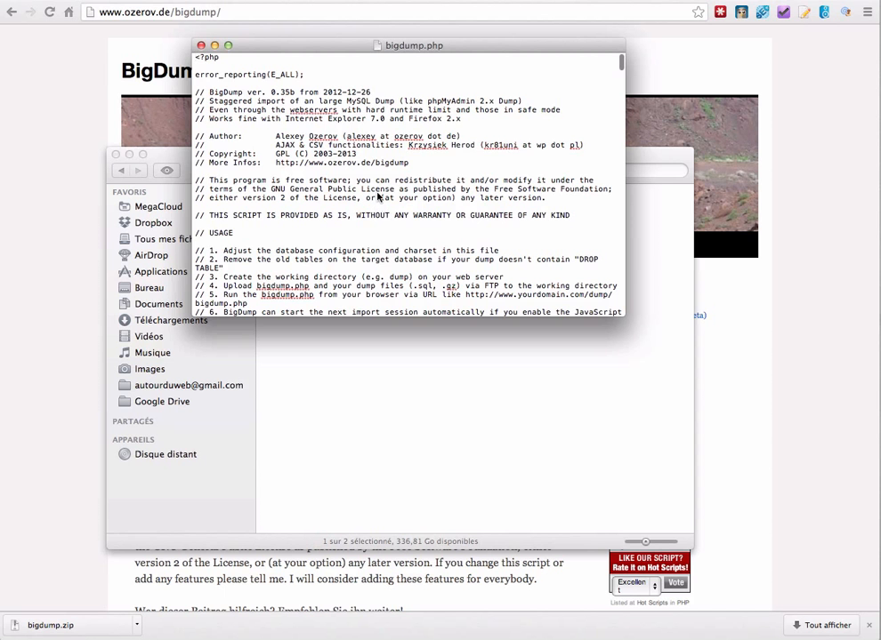
Locate the database configuration lines in bigdump.php and bring up the 1&1 MySQL database overview in the browser
scroll(381, 207, down, 10)
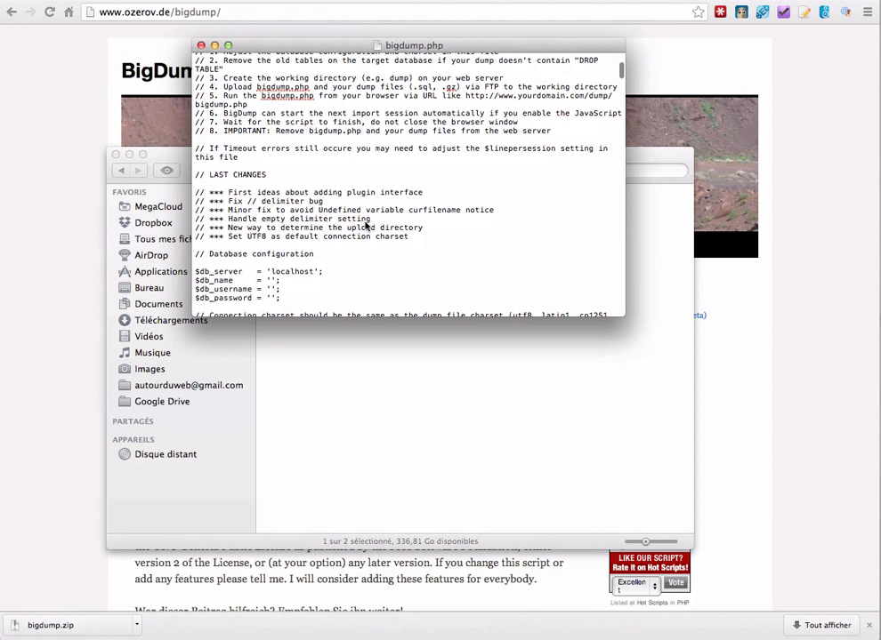
scroll(361, 231, down, 6)
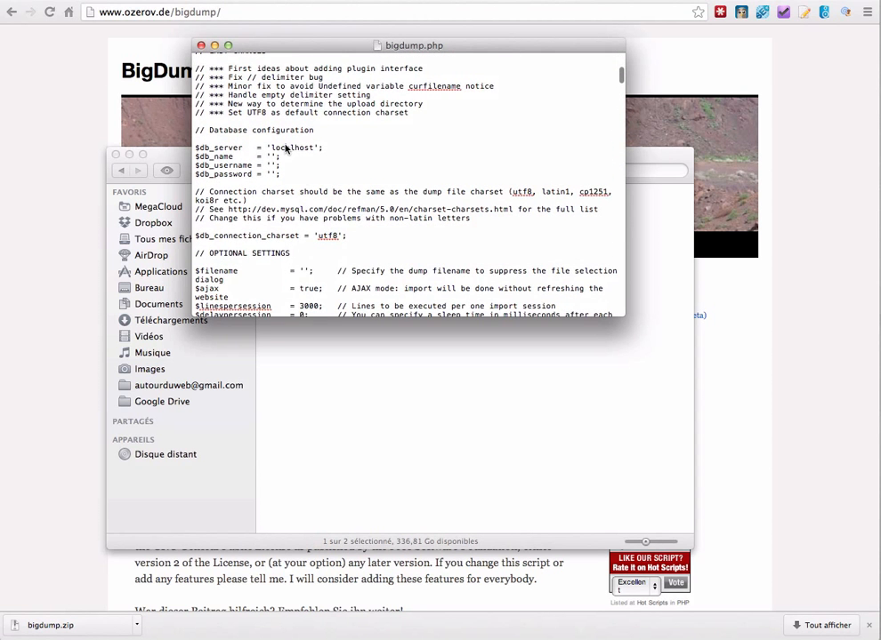
double_click(289, 149)
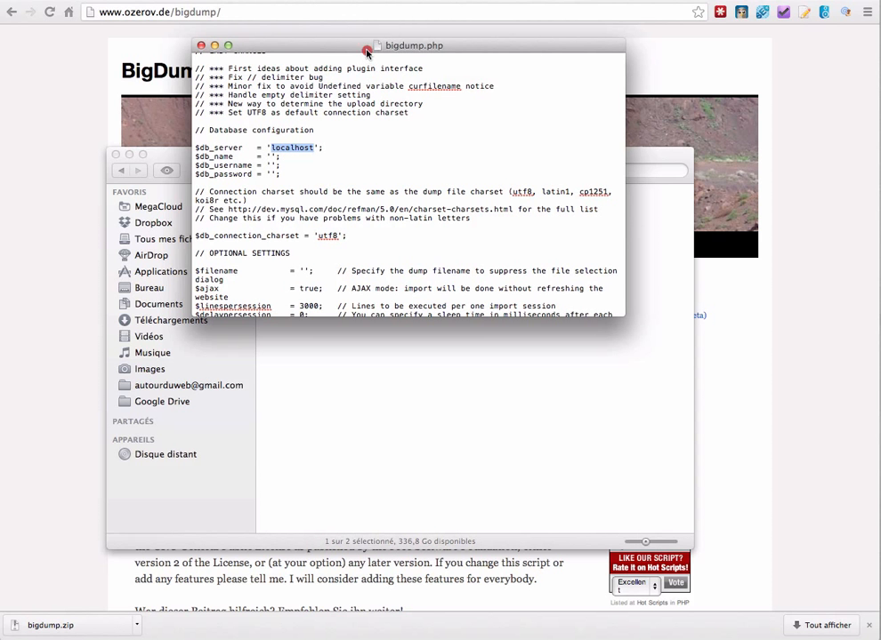
drag(367, 45, 691, 227)
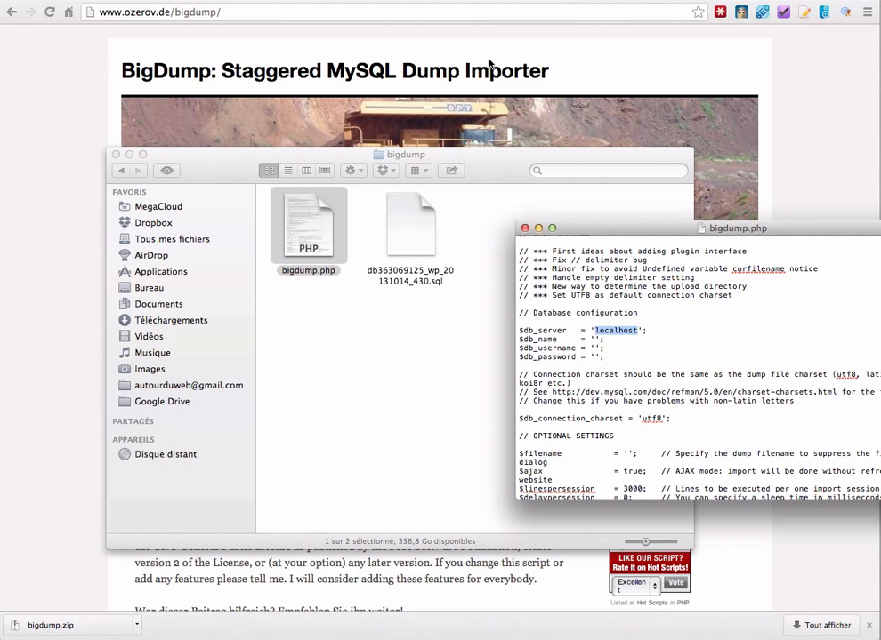
click(294, 2)
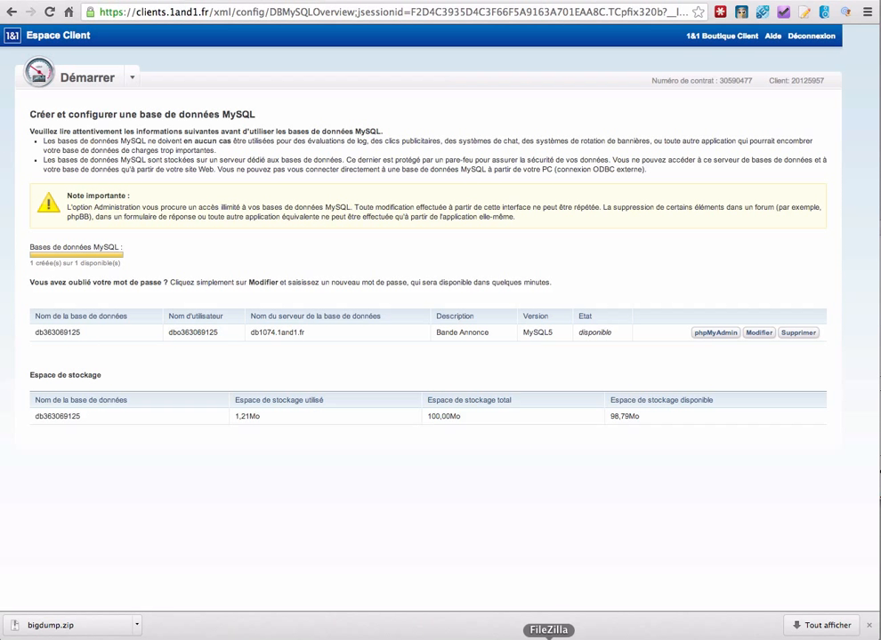
Switch to FileZilla and locate wp-config.php in the remote site's root folder, where the database credentials are also stored
click(517, 618)
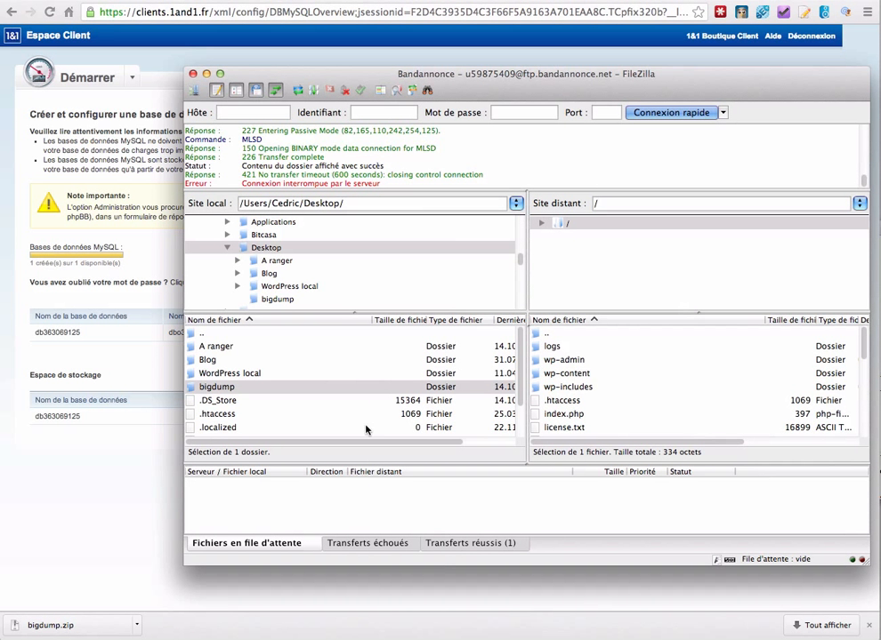
click(609, 386)
scroll(591, 381, down, 3)
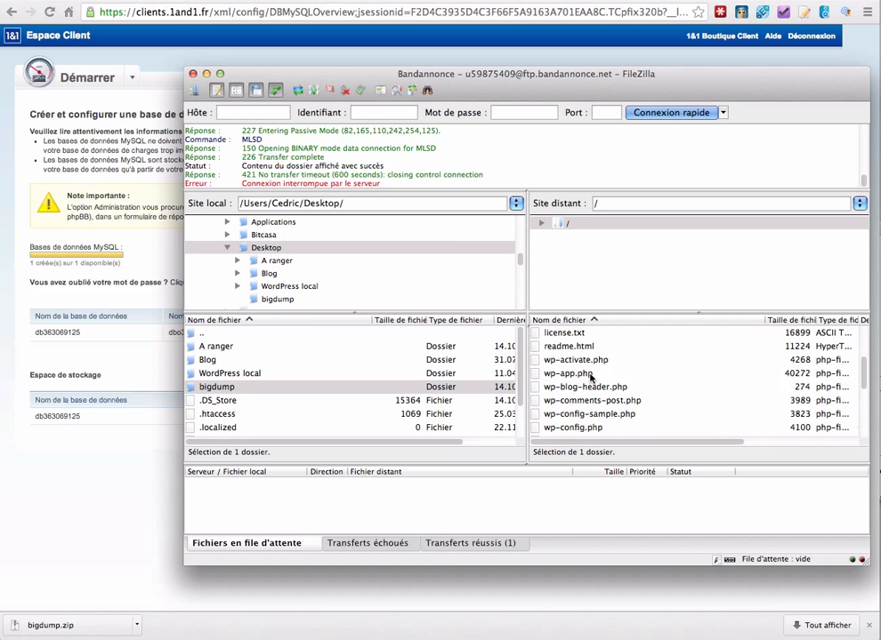
scroll(590, 377, down, 2)
click(562, 388)
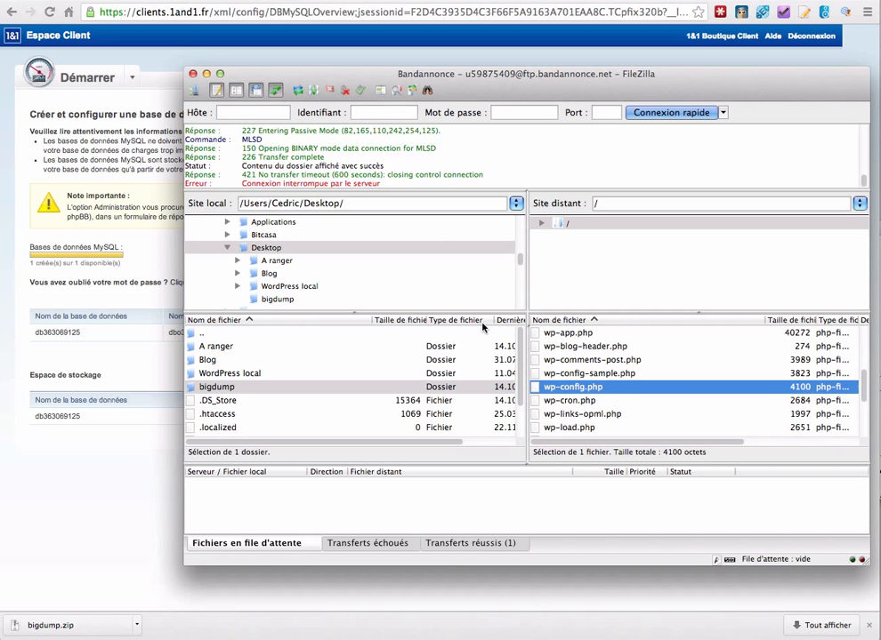
click(206, 74)
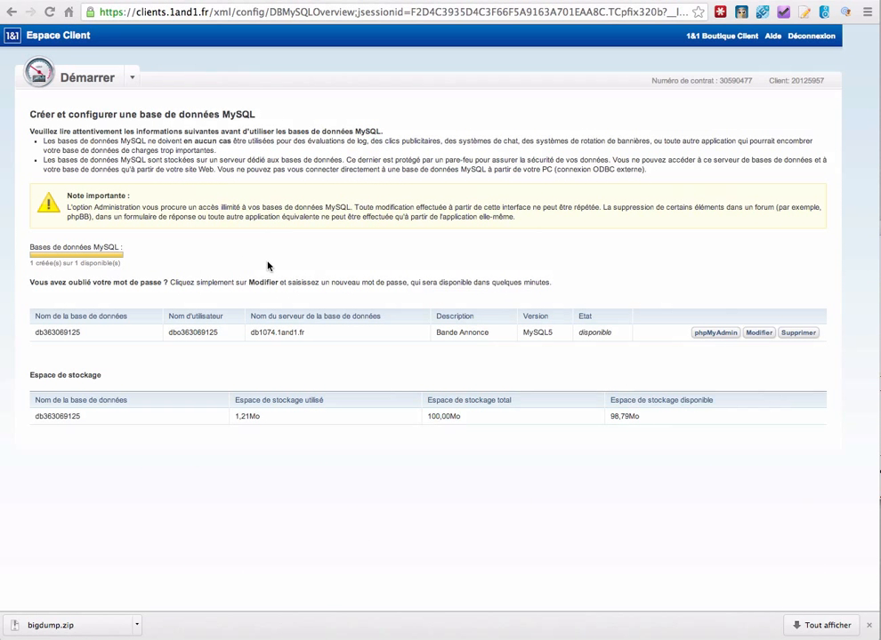
Copy the database name from the 1&1 overview and set $db_name to 'db363069125' in bigdump.php
double_click(67, 333)
key(super+c)
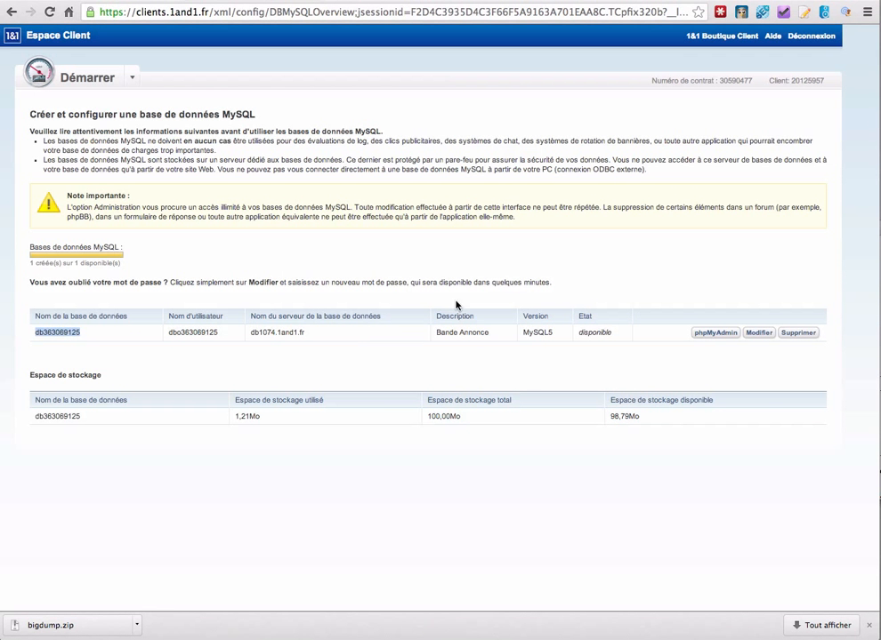
drag(879, 231, 846, 231)
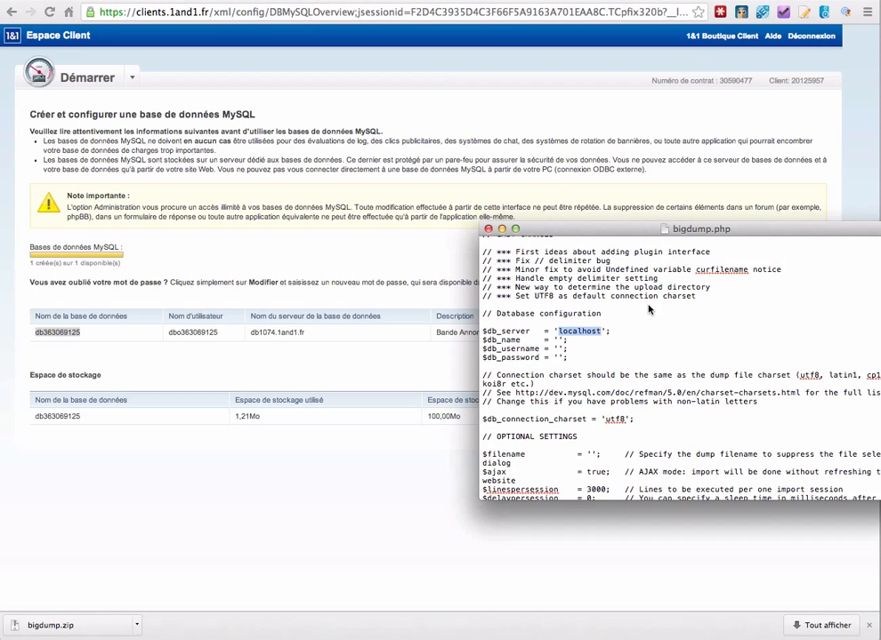
click(558, 341)
key(super+v)
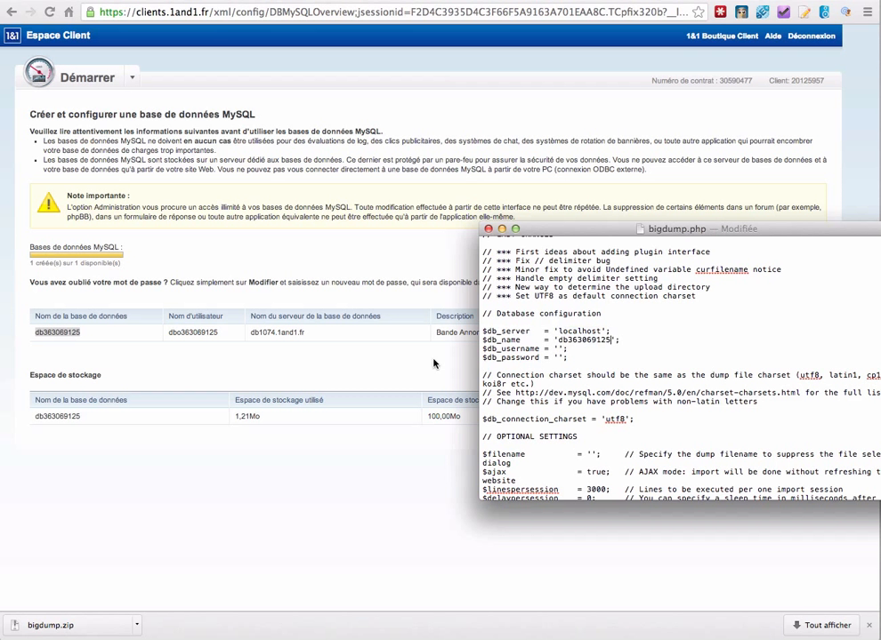
click(221, 344)
drag(220, 334, 169, 334)
key(super+c)
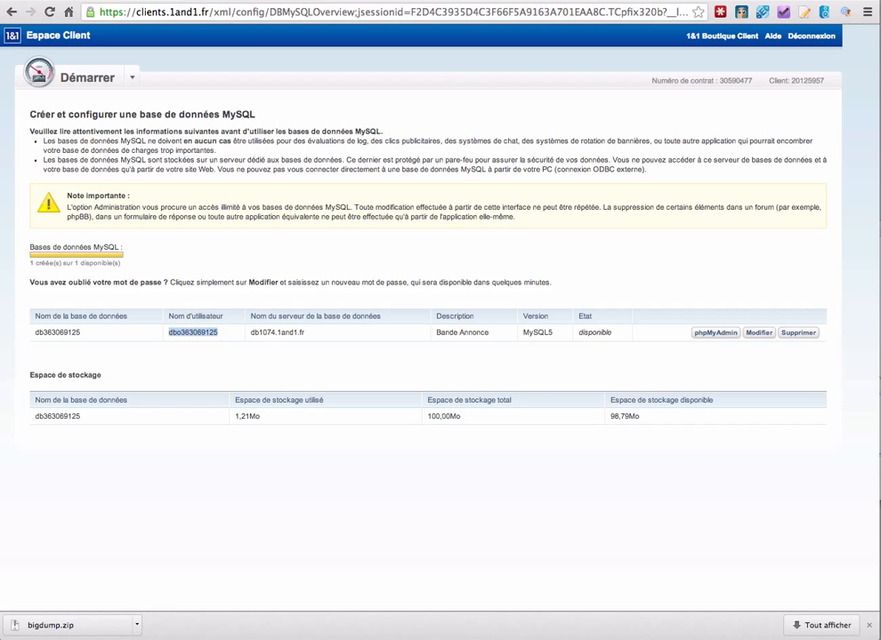
click(879, 343)
click(561, 349)
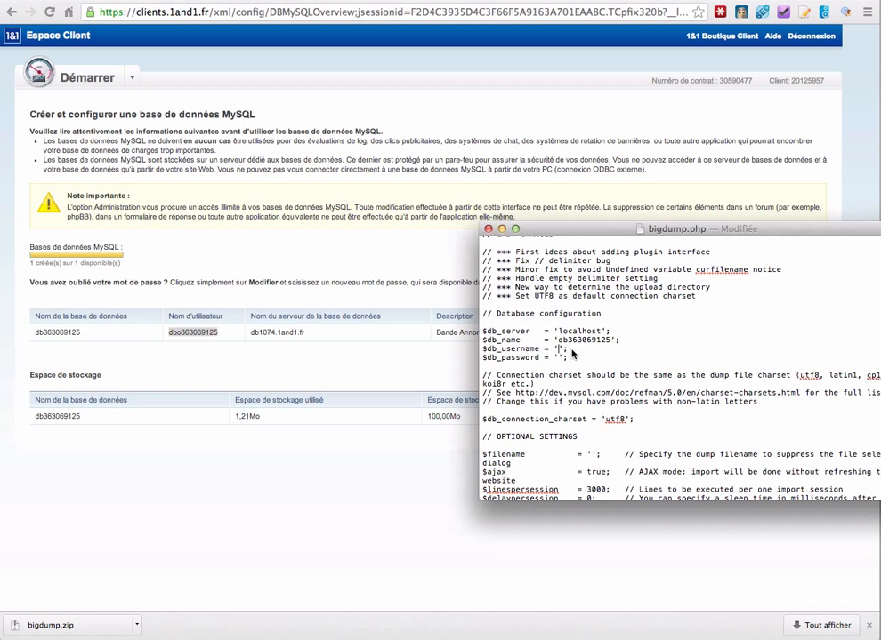
key(super+v)
Copy the database server name from the 1&1 overview and replace the $db_server value in bigdump.php with 'db1074.1and1.fr'
drag(250, 332, 303, 335)
key(super+c)
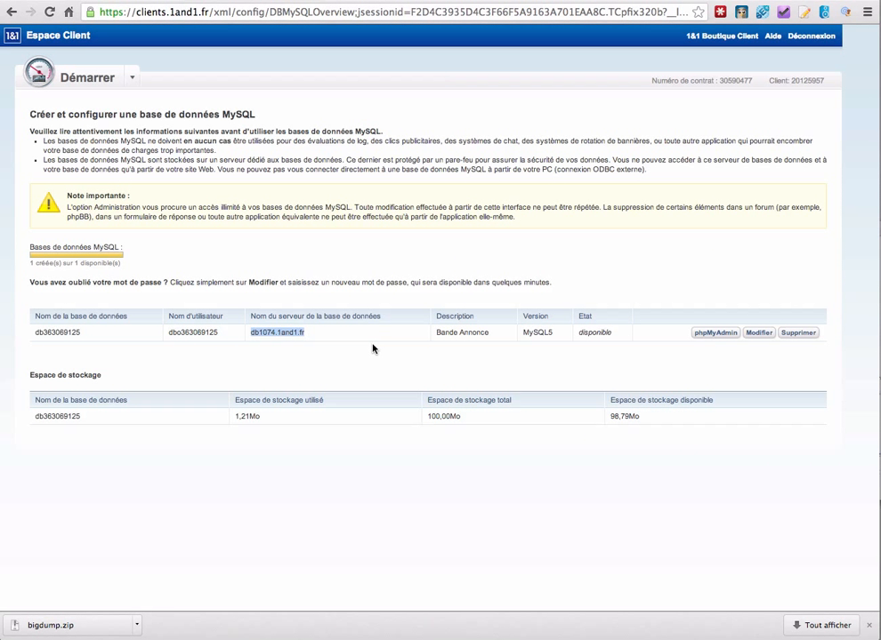
click(871, 316)
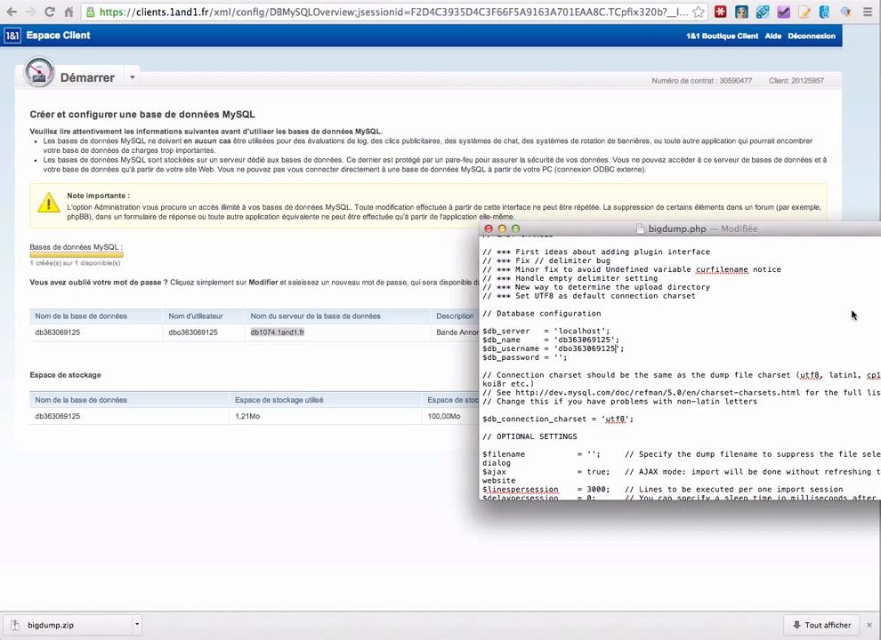
double_click(575, 333)
key(super+v)
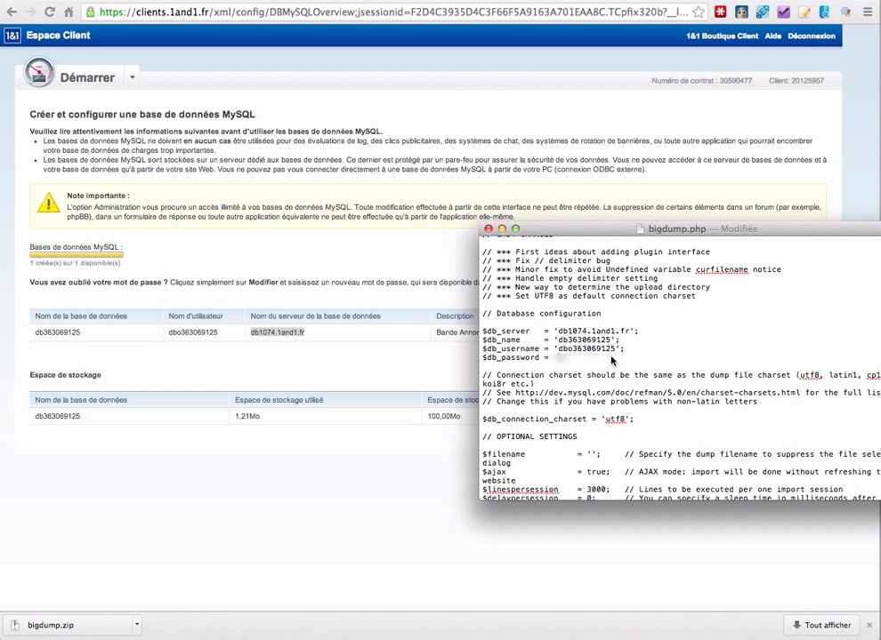
Enter the database password as the $db_password value in bigdump.php and save the file
text(*********)
key(super+s)
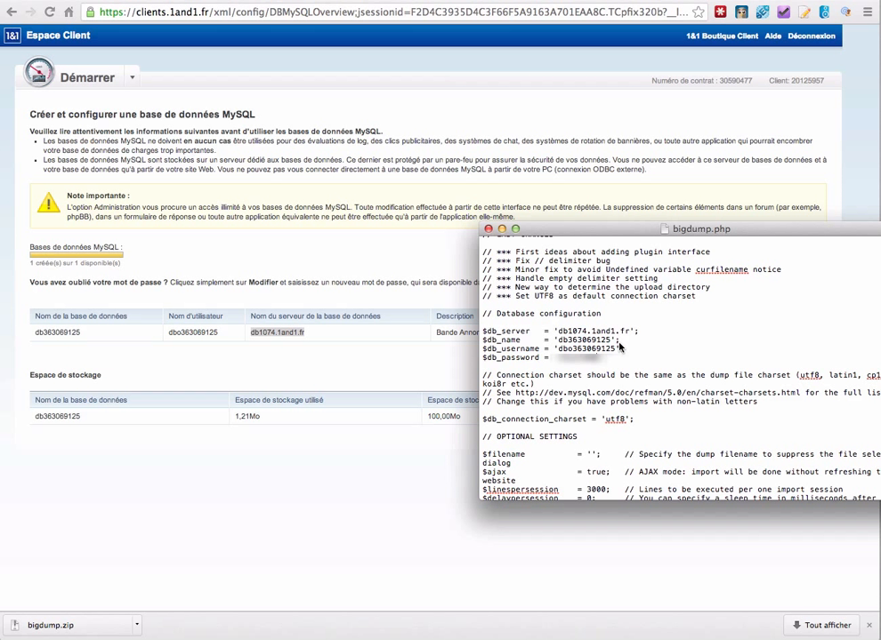
Switch to FileZilla, refresh the server connection and upload the local bigdump folder to the remote root folder
click(476, 262)
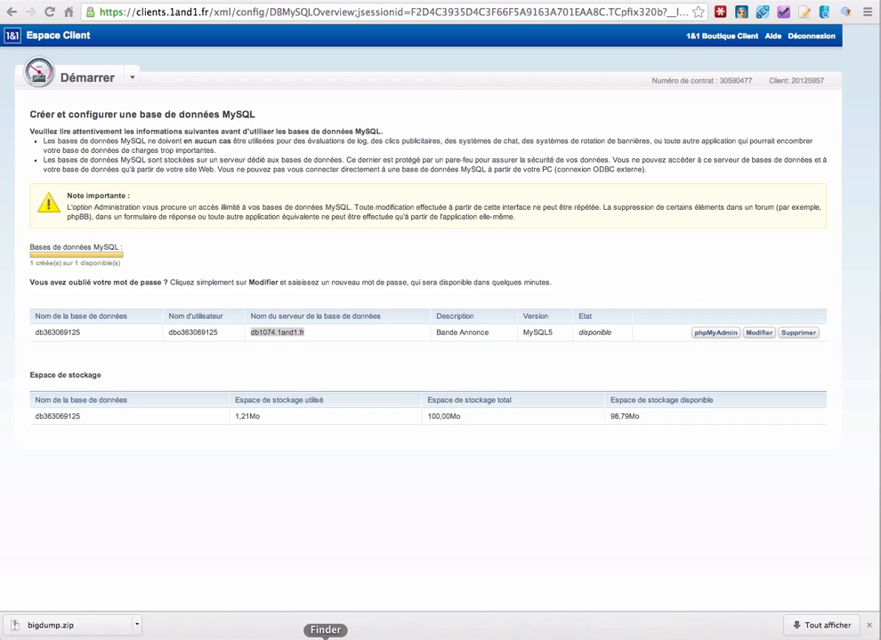
click(549, 638)
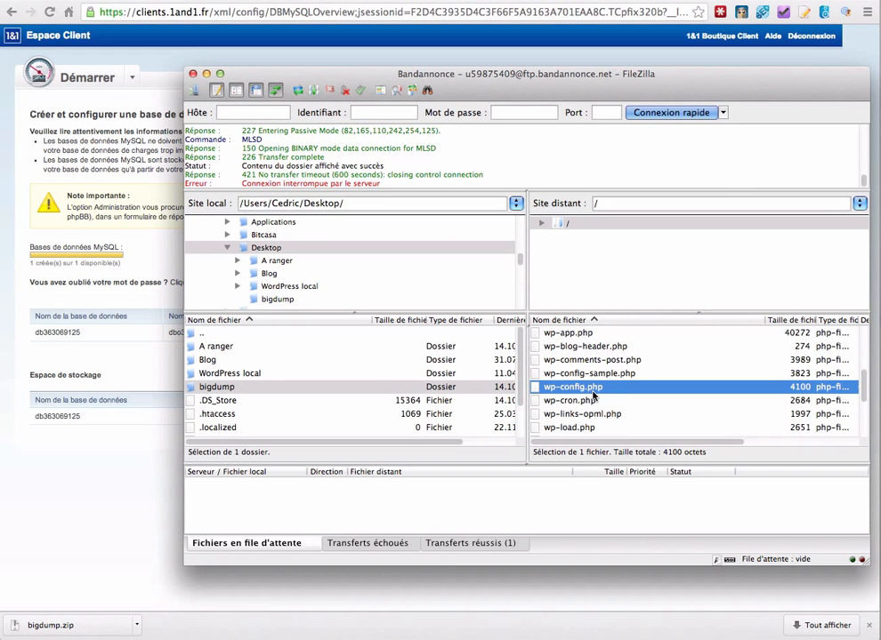
scroll(593, 395, up, 5)
click(299, 92)
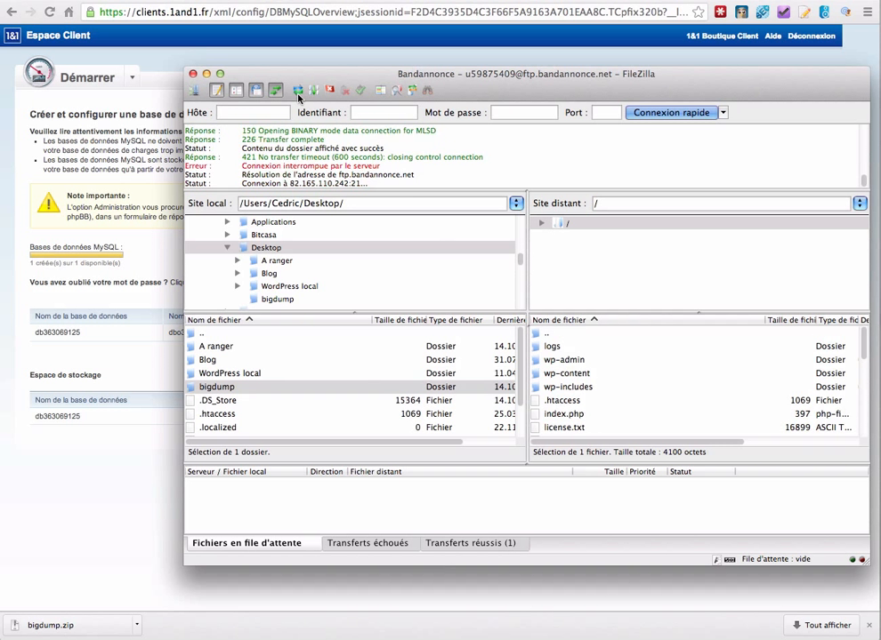
click(222, 390)
click(193, 388)
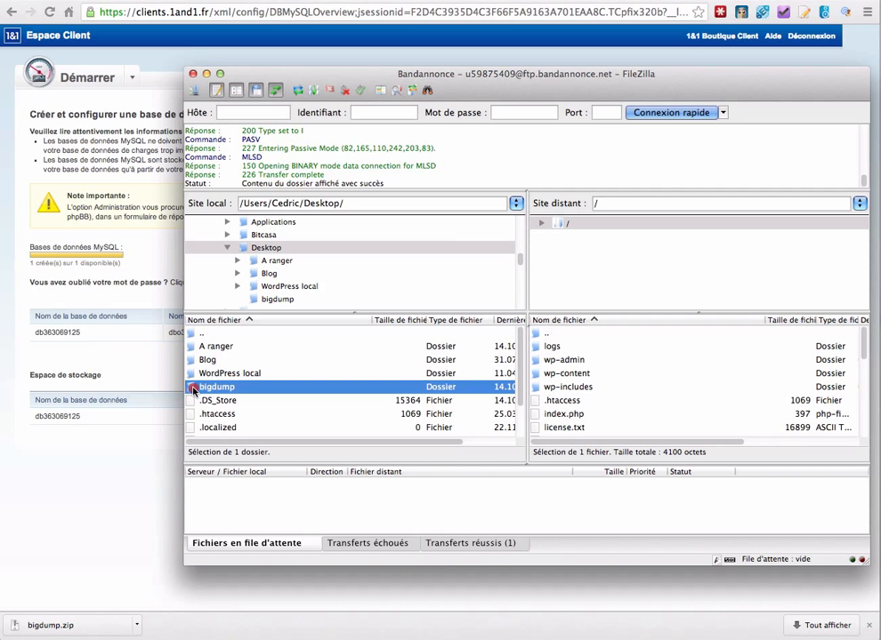
right_click(203, 388)
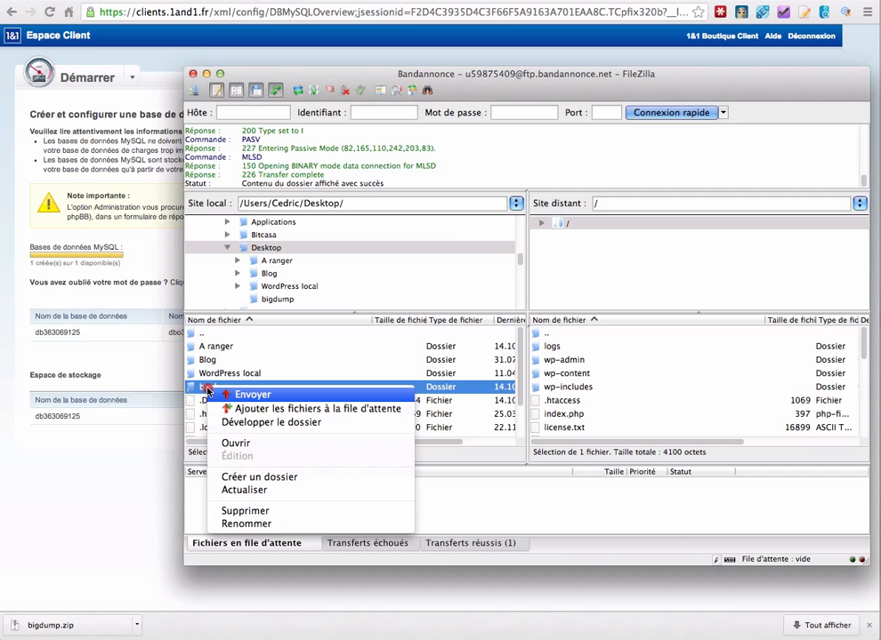
click(263, 399)
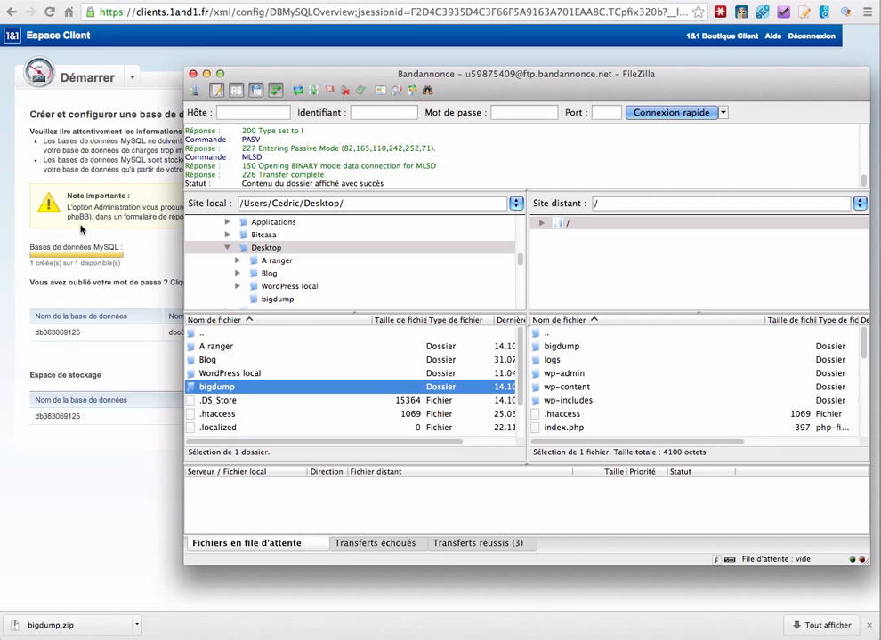
In the browser tab with the WordPress installation page, change the address to bandannonce.net/bigdump/bigdump.php
click(104, 169)
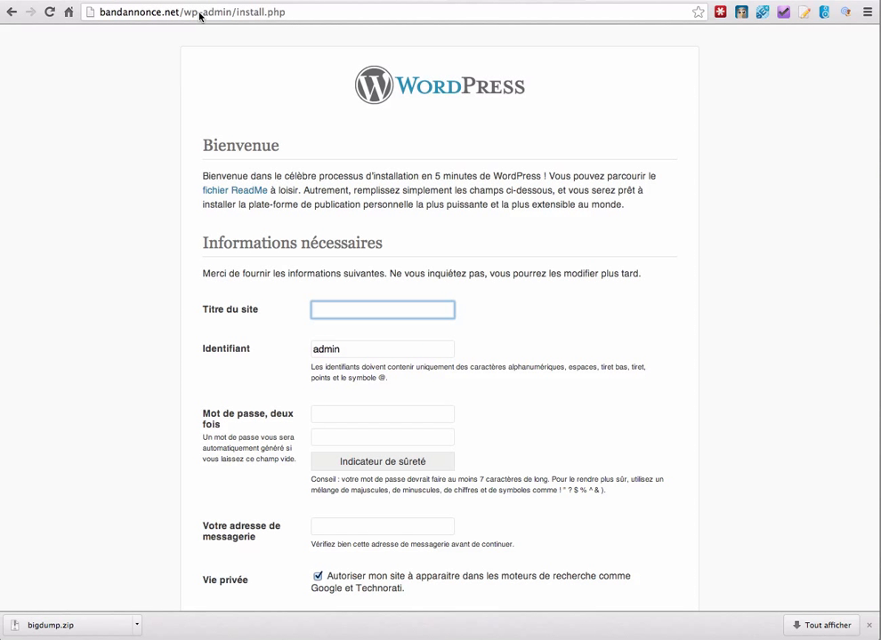
double_click(196, 14)
drag(197, 14, 327, 14)
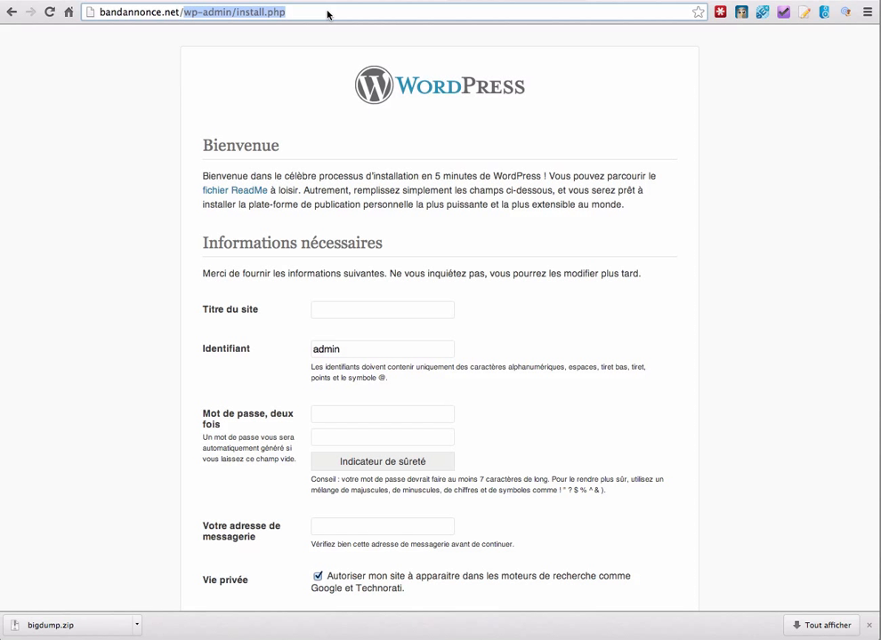
text(big)
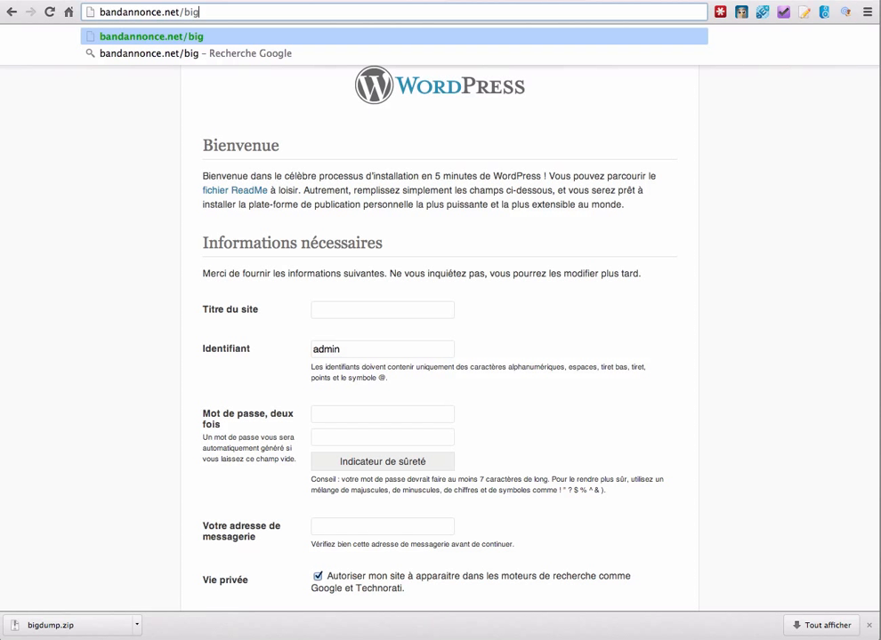
text(dump)
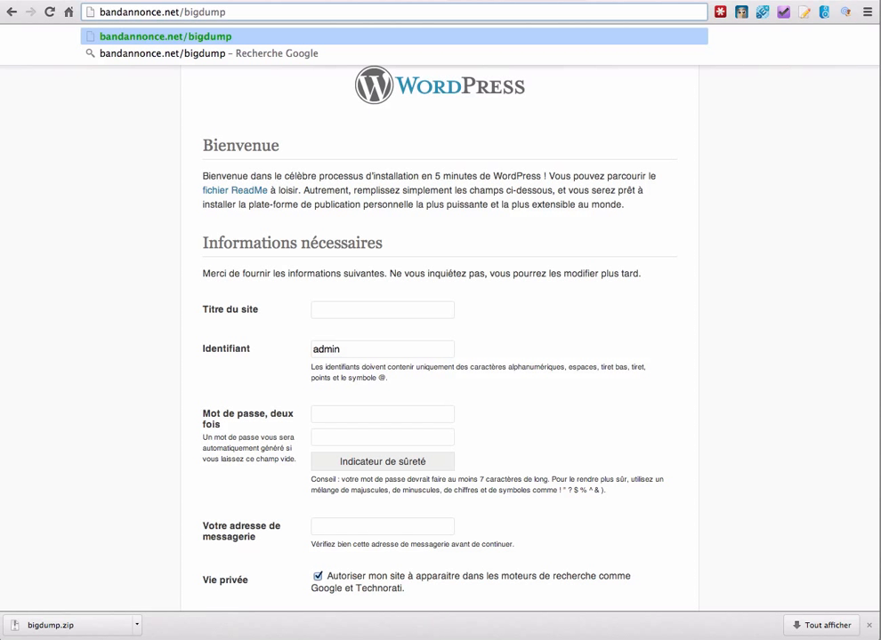
text(/)
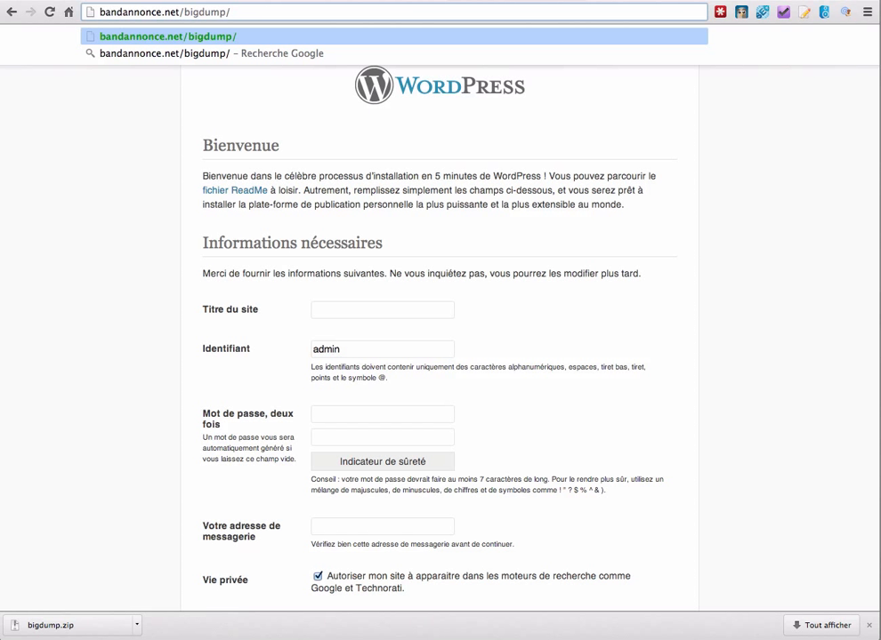
text(big)
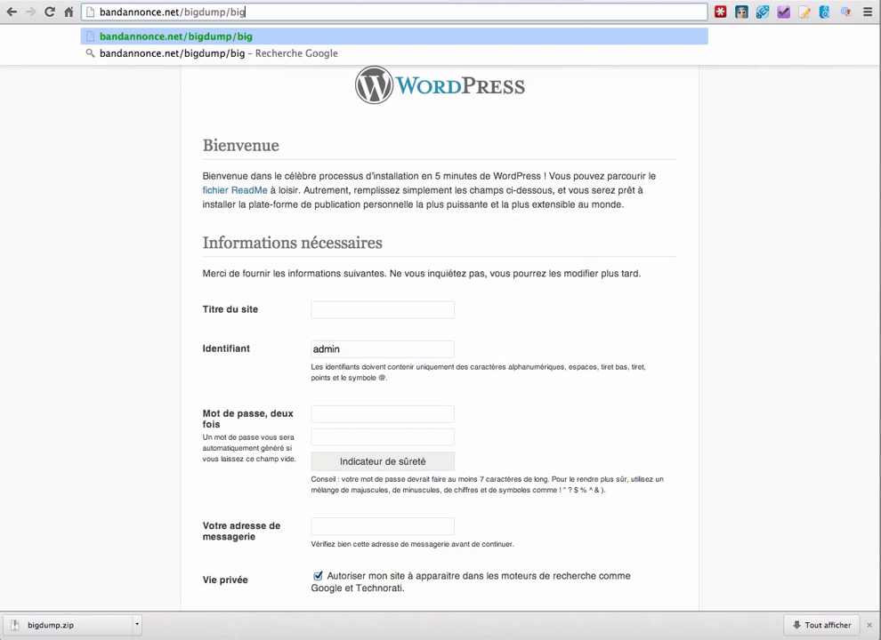
text(dump.p)
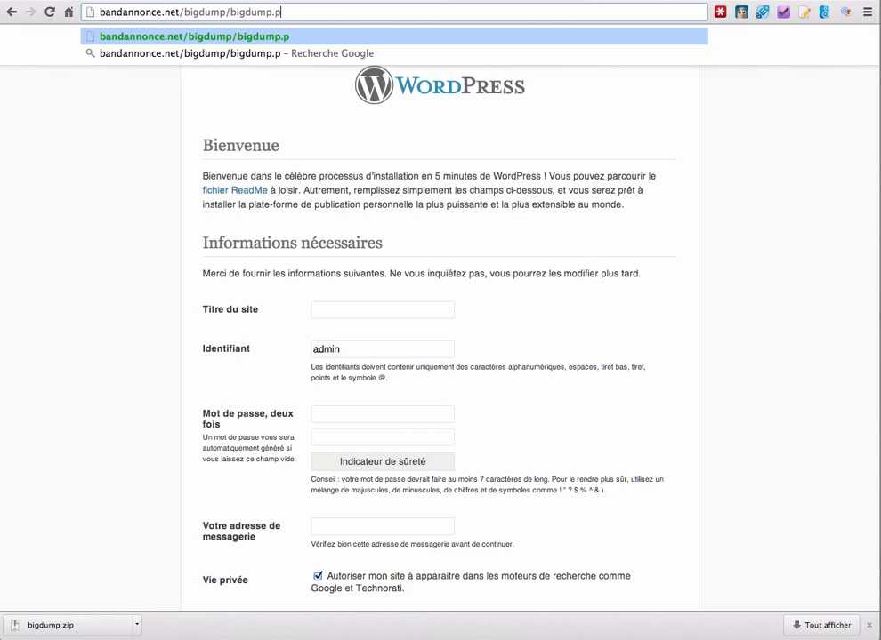
text(hp)
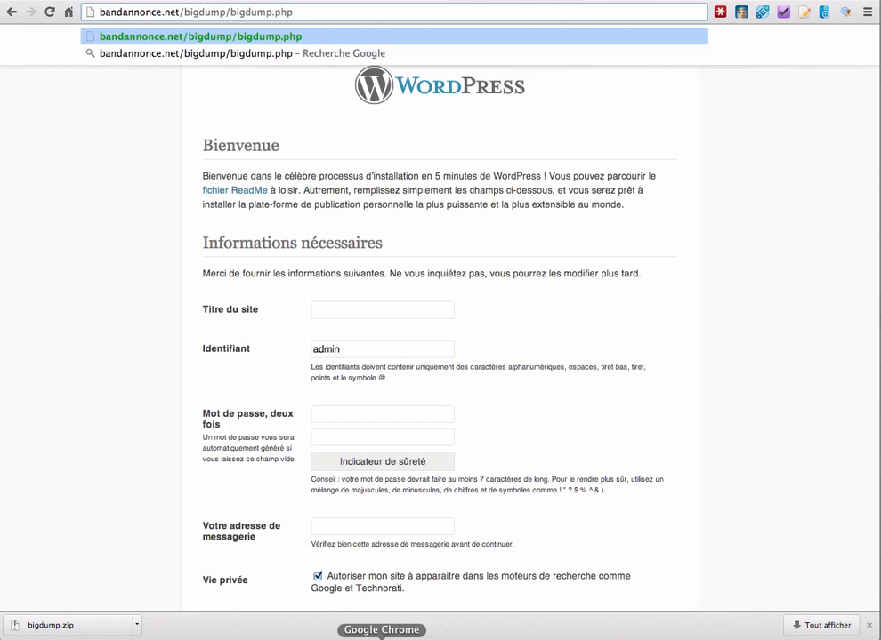
Check bigdump.php and the SQL backup in the Finder's bigdump folder, and return to the browser's address
click(346, 634)
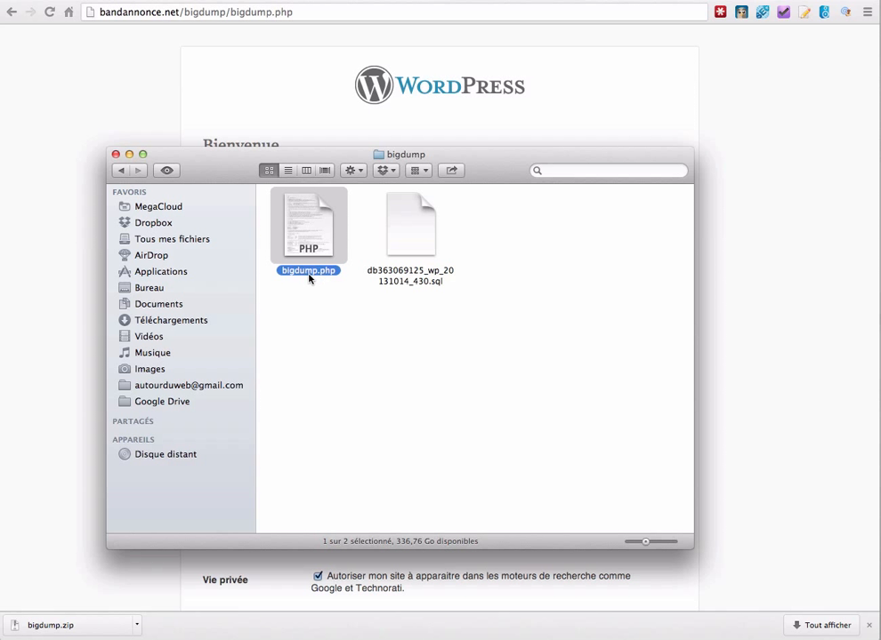
click(407, 237)
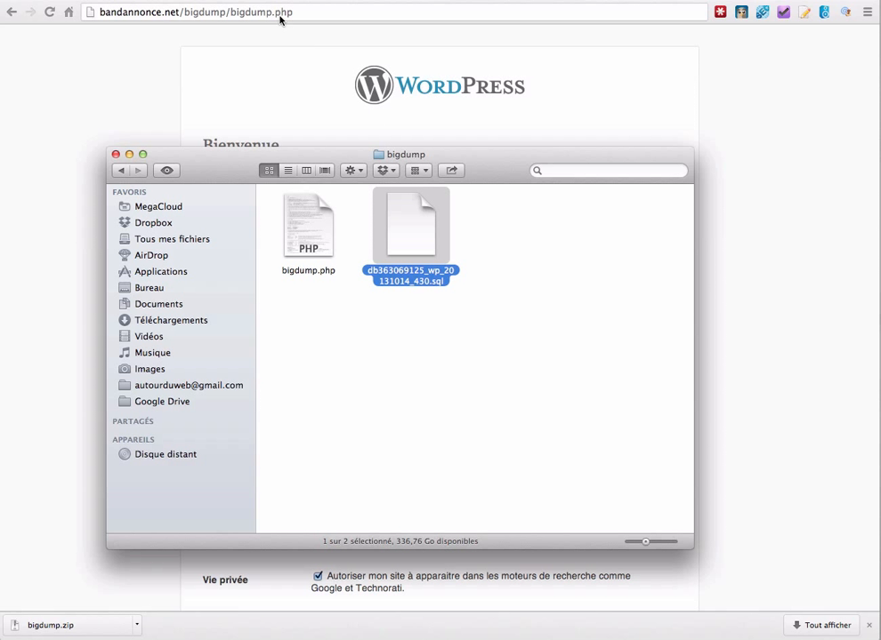
click(315, 14)
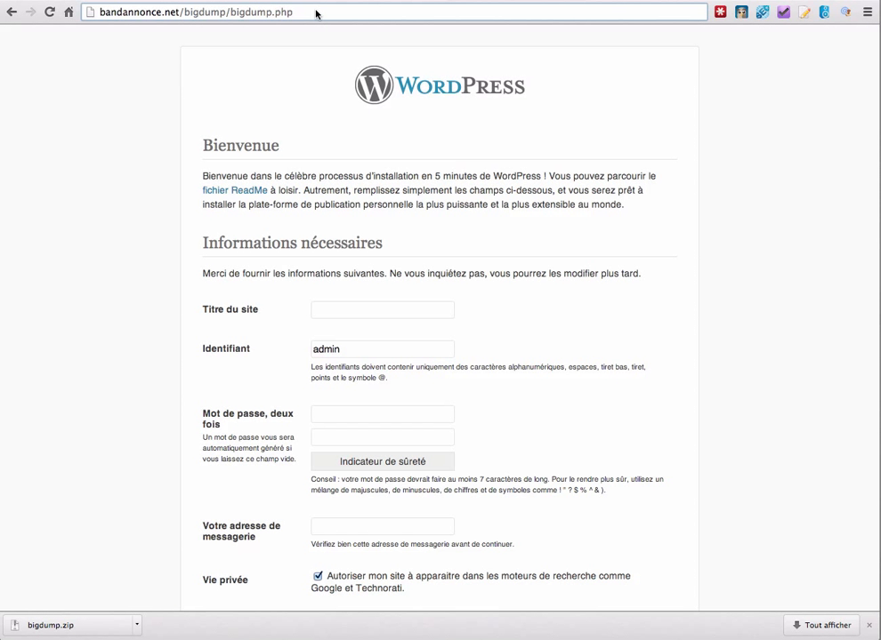
Load the BigDump page and start importing db363069125_wp_20131014_430.sql into the database
key(Return)
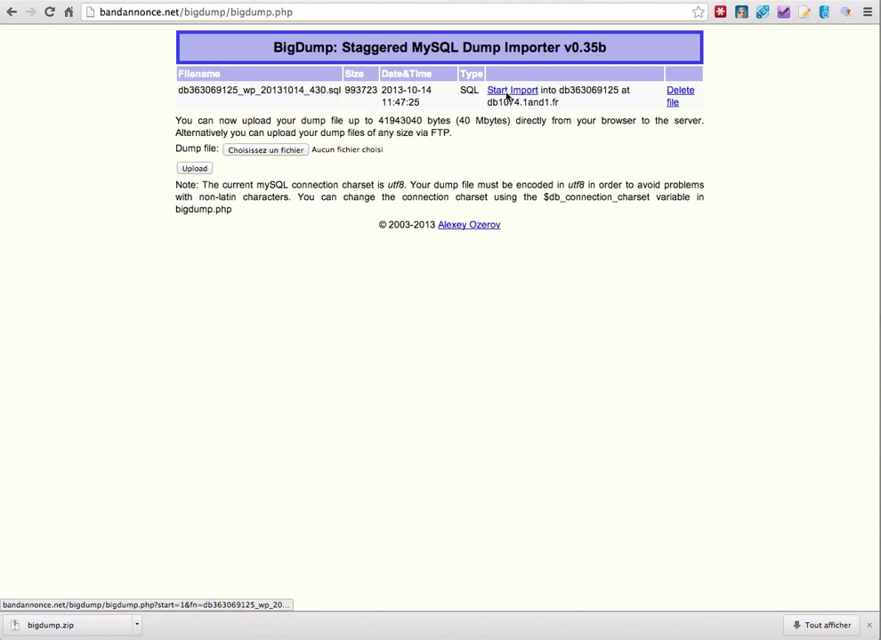
click(508, 92)
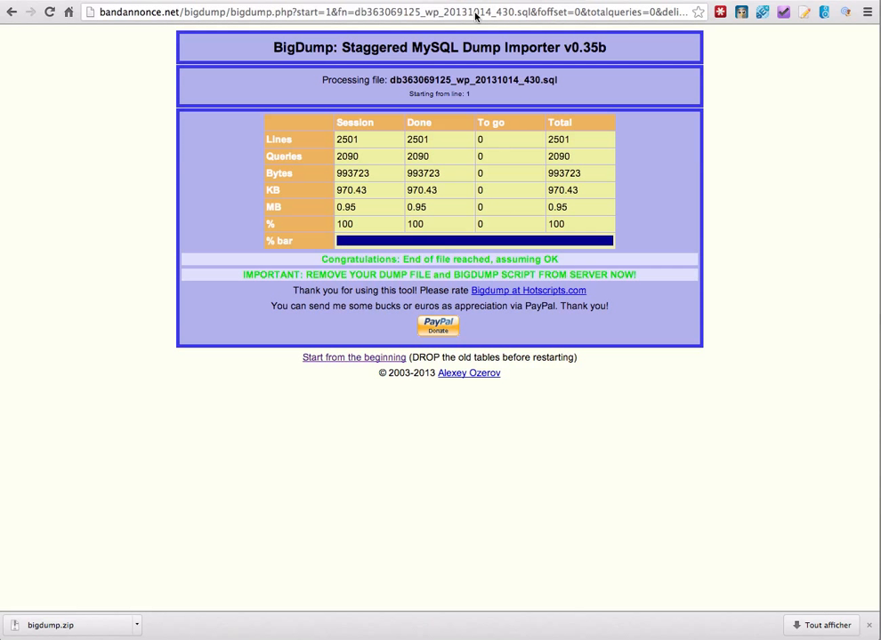
Shorten the address in the BigDump tab to bandannonce.net, load the site's home page and look through its posts
click(385, 0)
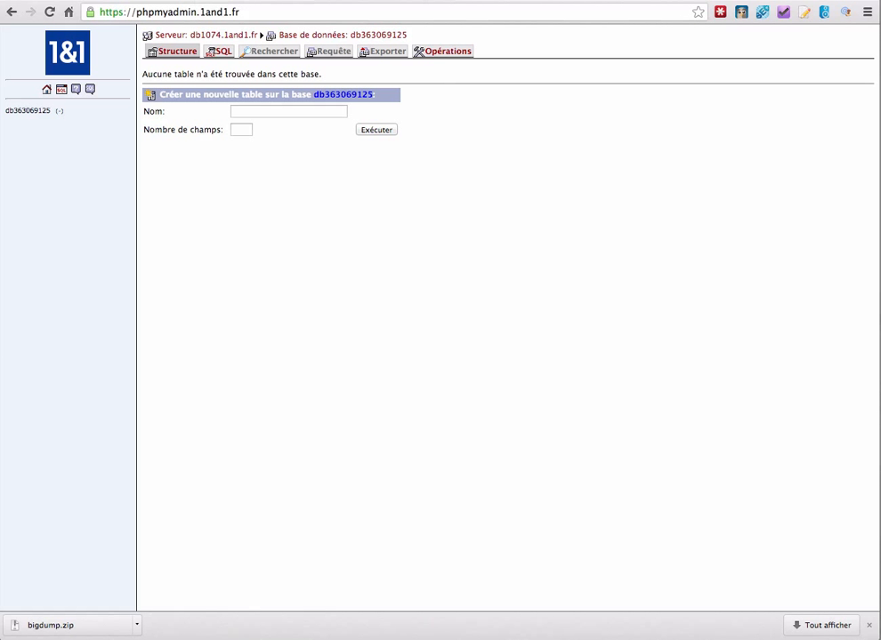
click(266, 0)
click(204, 11)
drag(183, 11, 719, 11)
key(BackSpace)
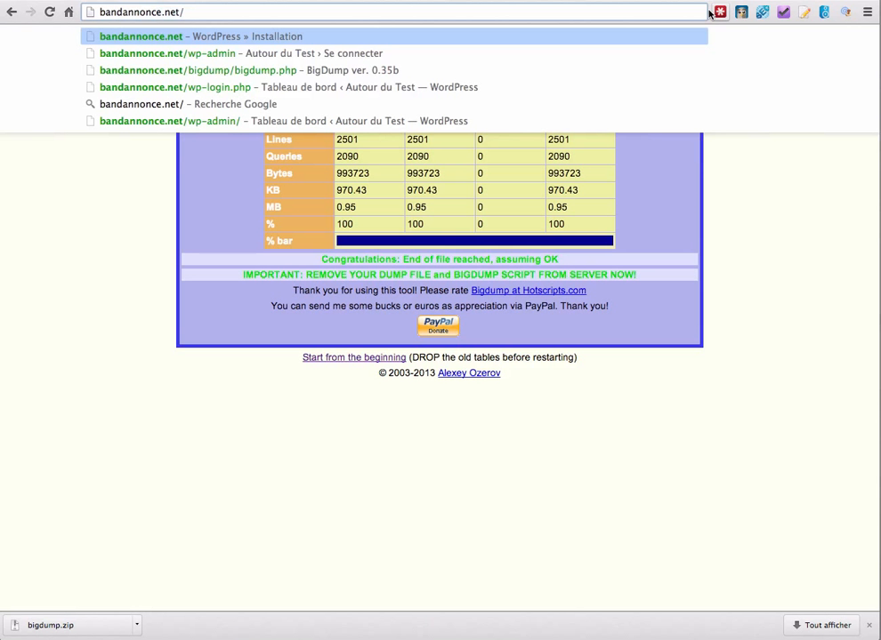
key(Return)
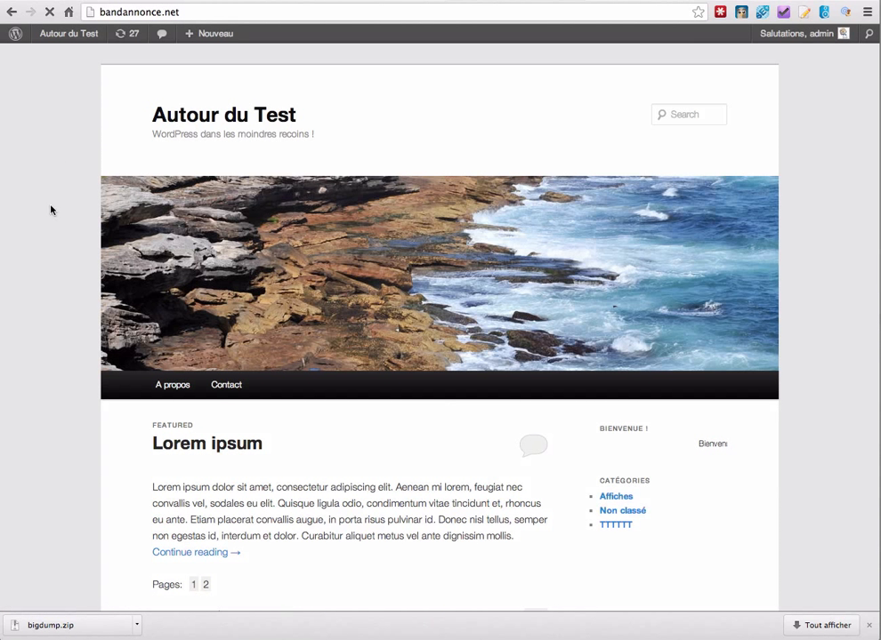
scroll(75, 263, down, 5)
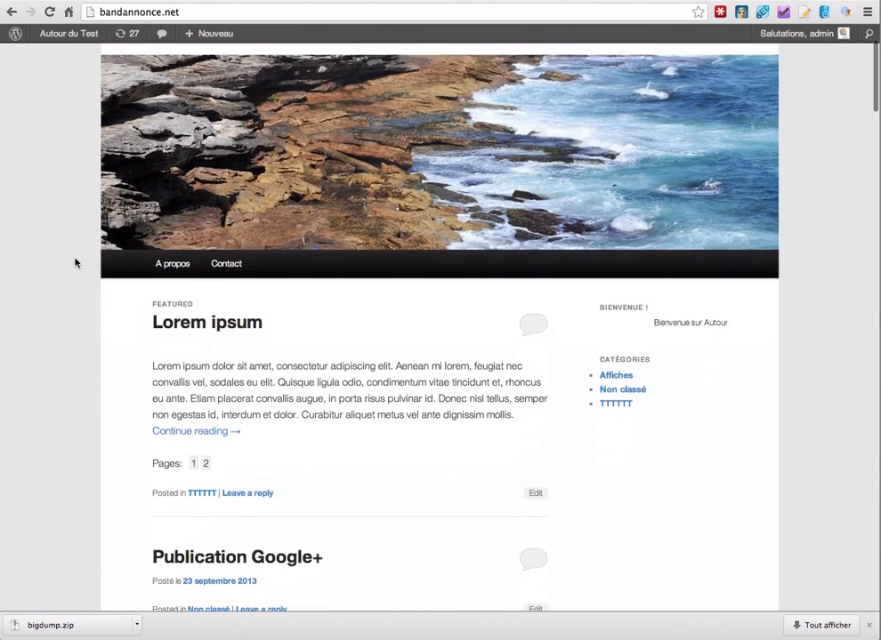
scroll(74, 262, down, 10)
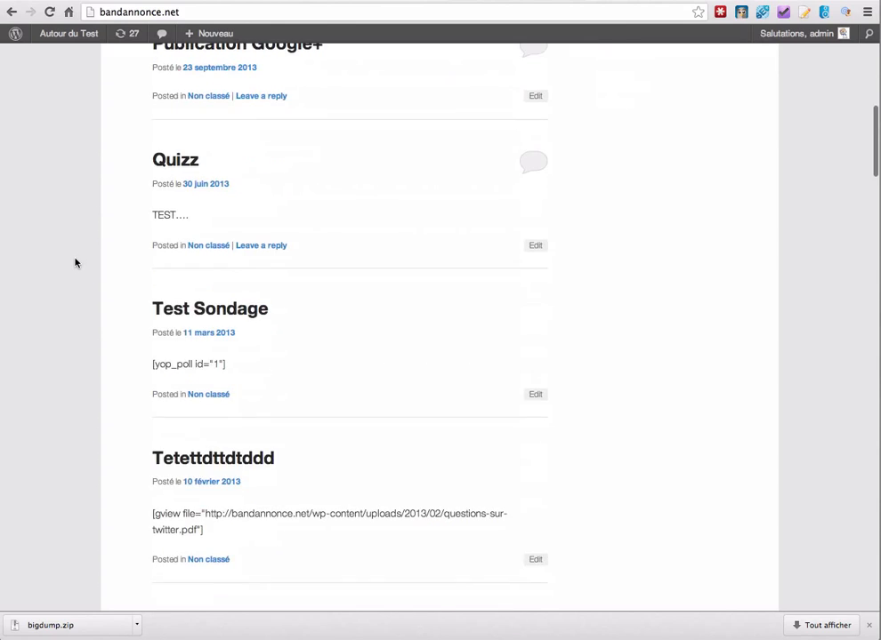
scroll(75, 262, down, 10)
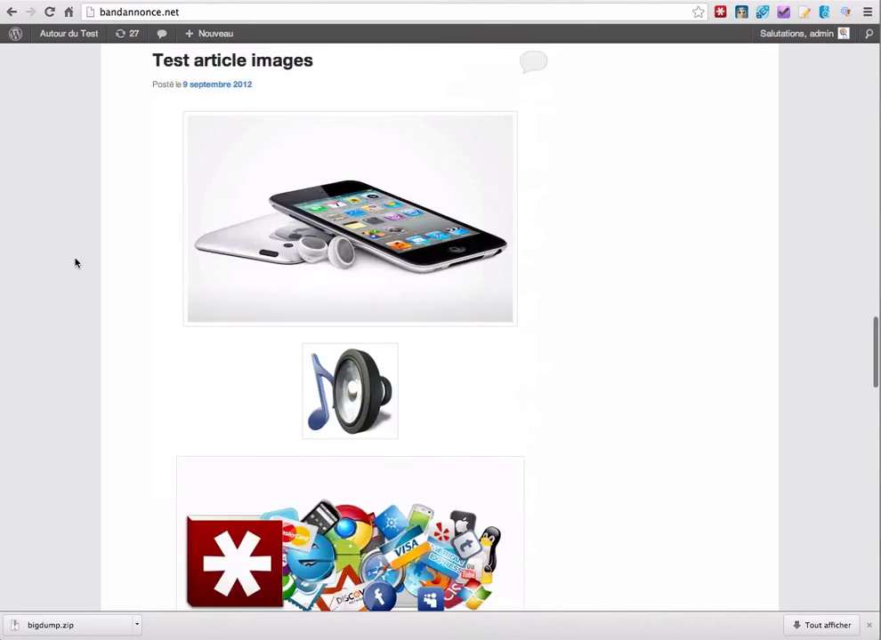
scroll(74, 263, up, 20)
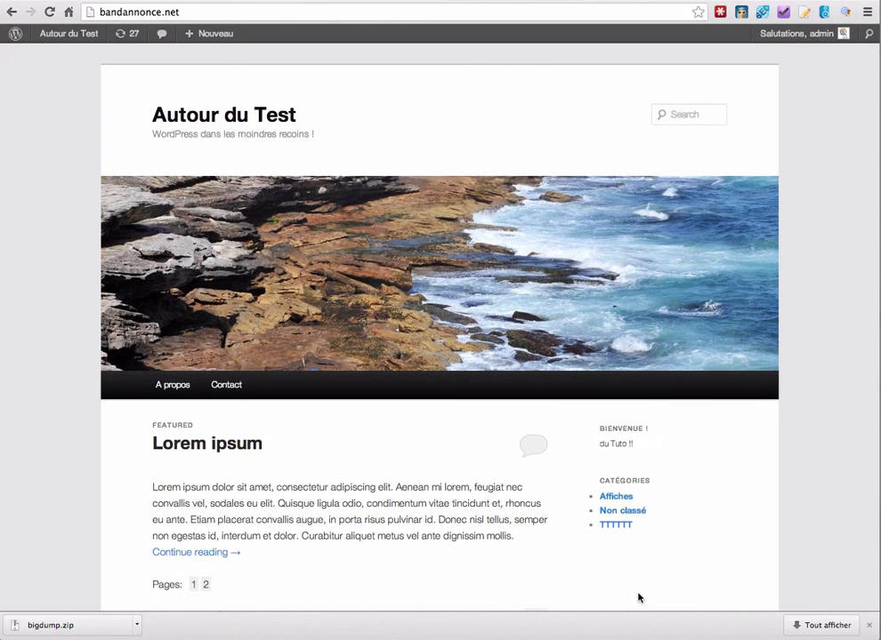
Switch to FileZilla and delete the bigdump folder from the remote root folder, confirming the deletion
click(568, 636)
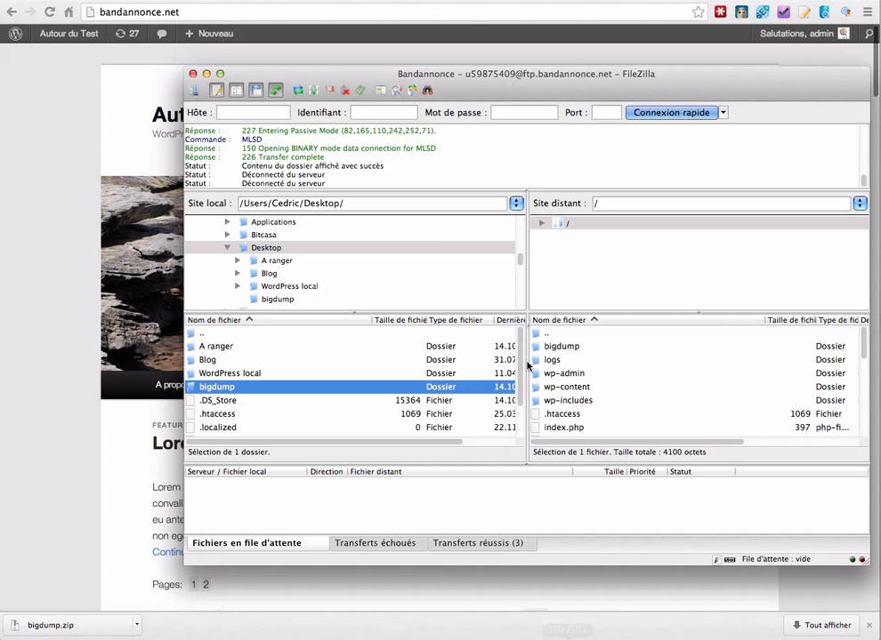
click(547, 349)
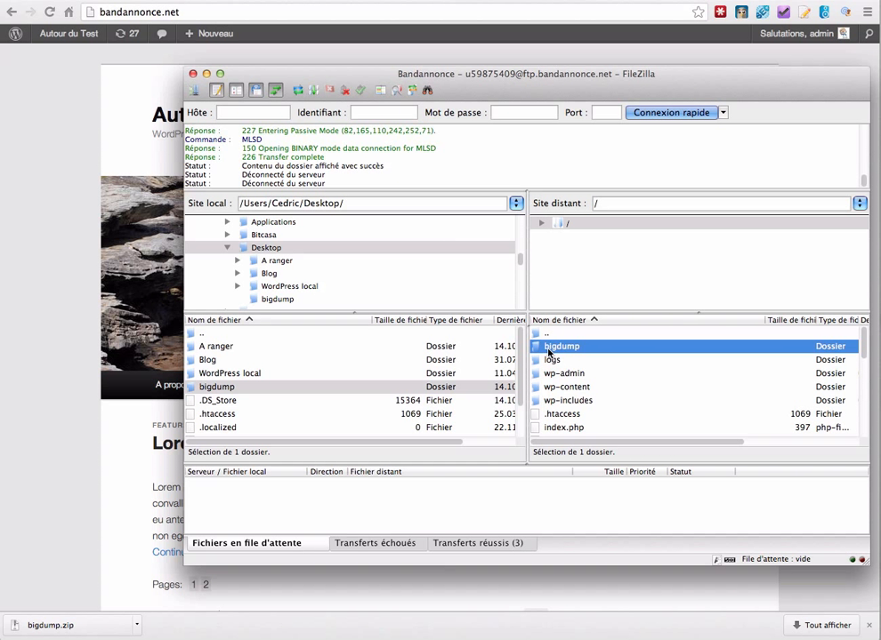
right_click(542, 352)
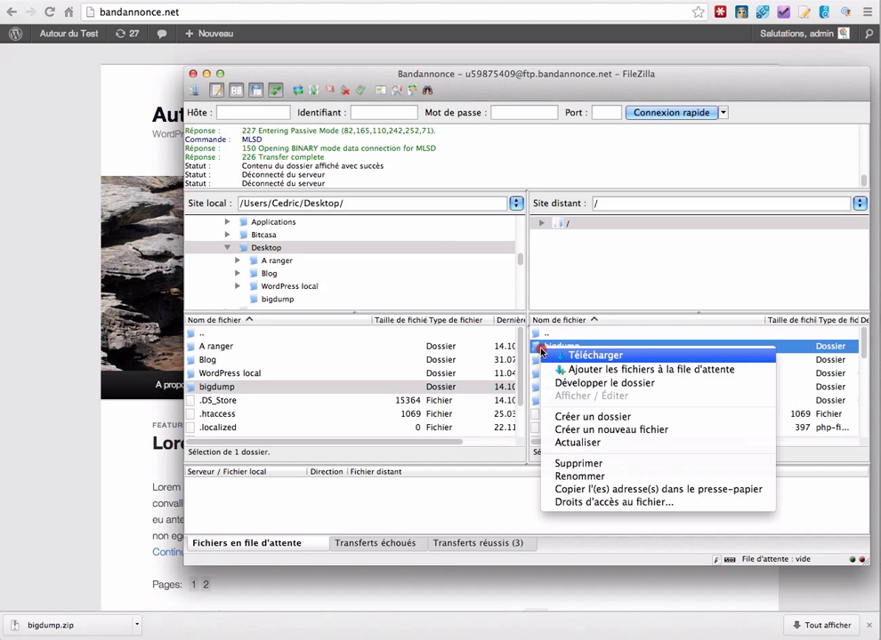
click(574, 463)
click(765, 175)
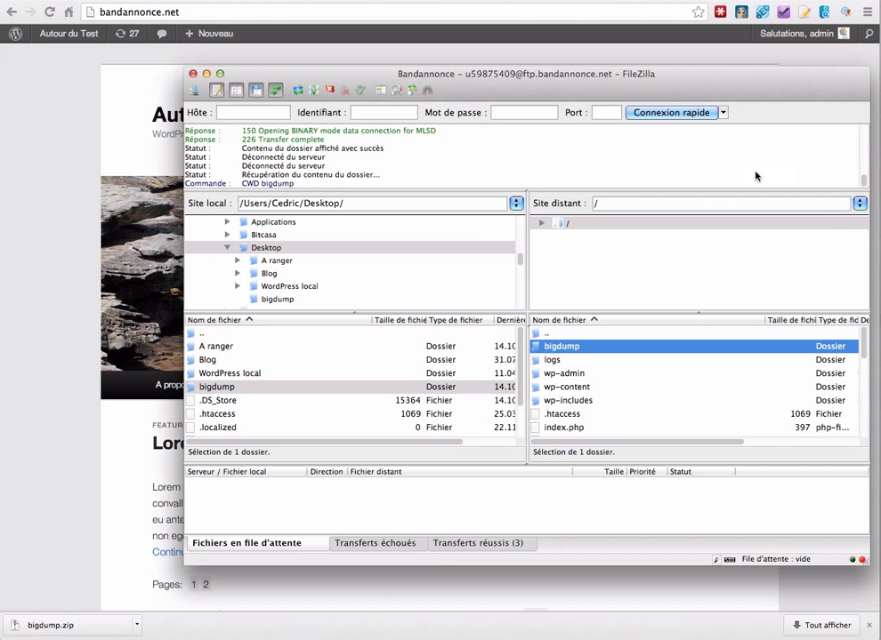